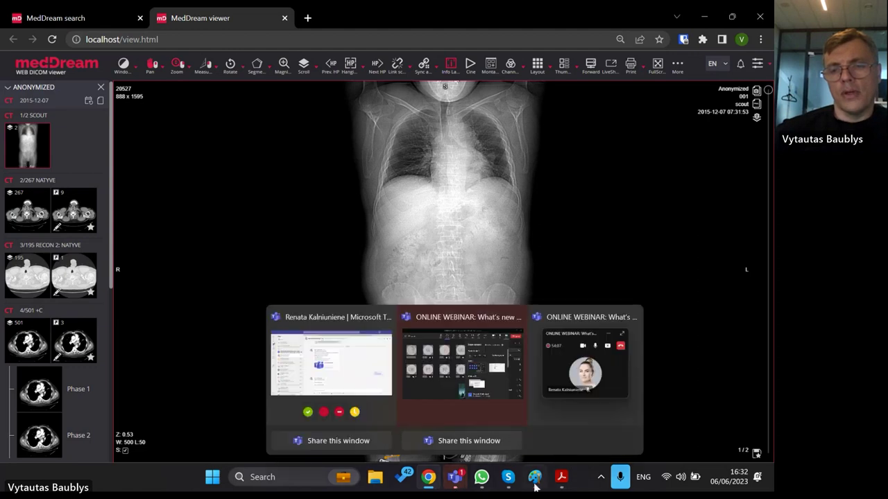
- Switch to the new-features presentation in Adobe Acrobat Reader and advance to the Fusion slide on page 11
left_click(561, 477)
scroll(361, 253, "down", 1)
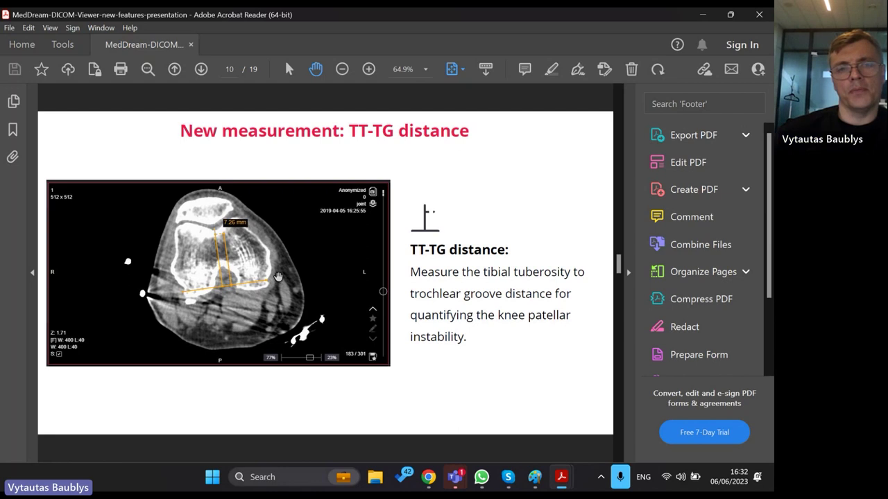
key("Page_Down")
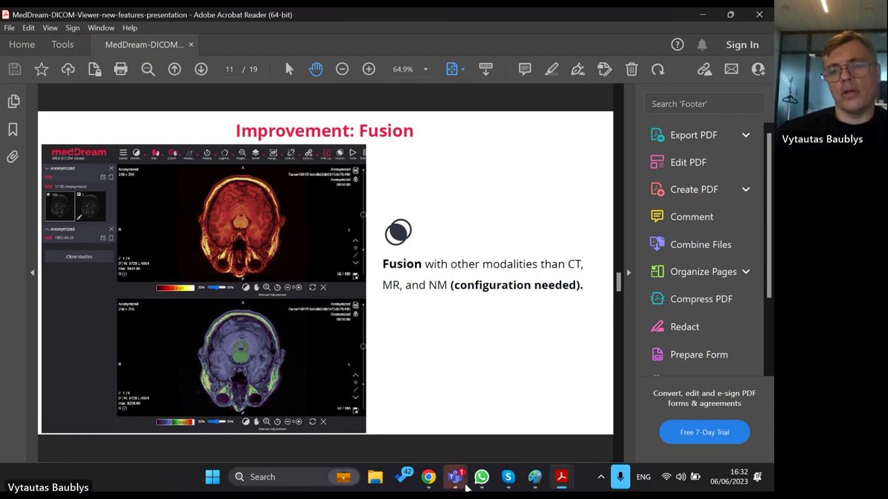
left_click(562, 479)
left_click(562, 478)
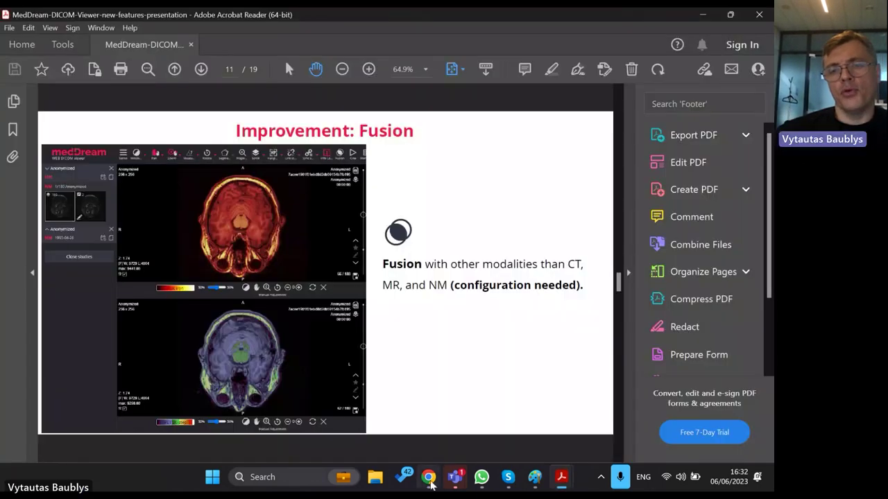
- Switch to the MedDream viewer in Chrome, display the 2/267 NATYVE series and start its fusion with the CT +C series
left_click(429, 479)
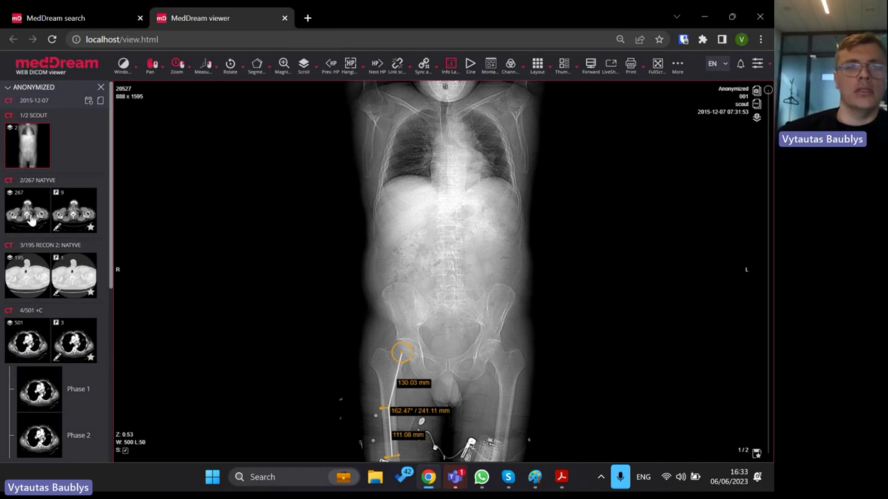
left_click_drag(31, 208, 442, 177)
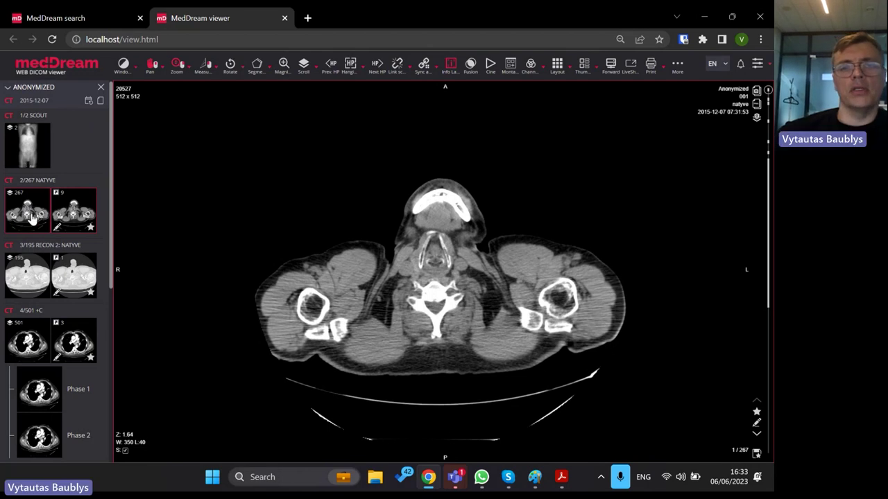
left_click(471, 66)
scroll(252, 247, "down", 1)
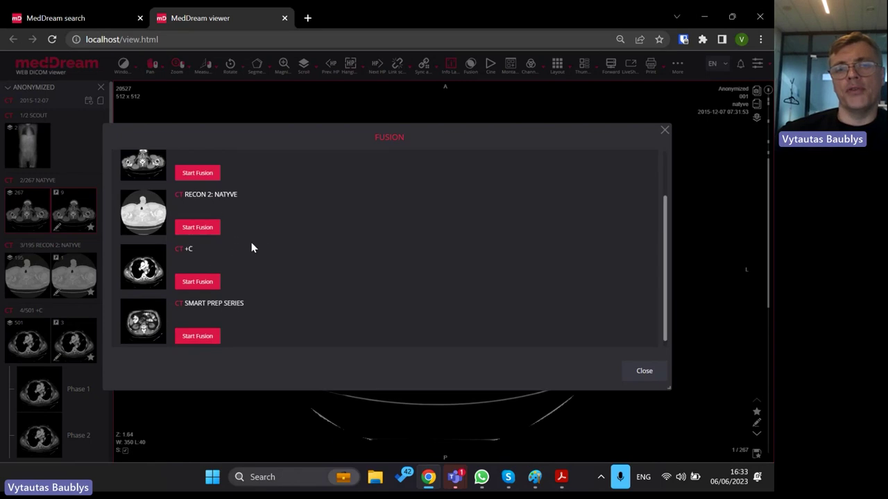
scroll(252, 247, "up", 1)
scroll(251, 248, "down", 2)
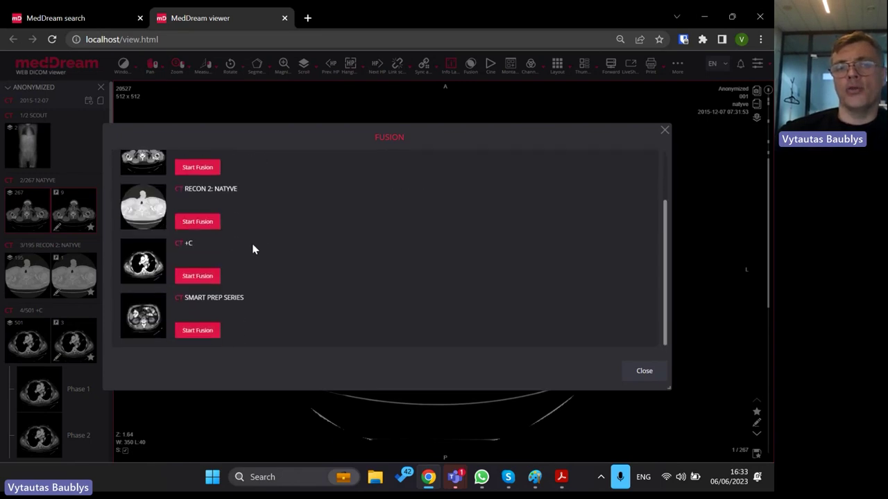
scroll(252, 249, "up", 2)
scroll(255, 249, "down", 2)
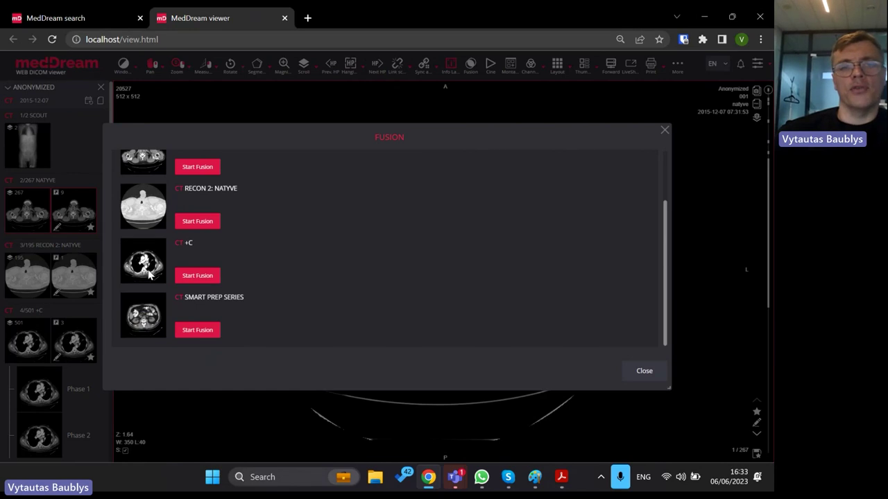
left_click(197, 276)
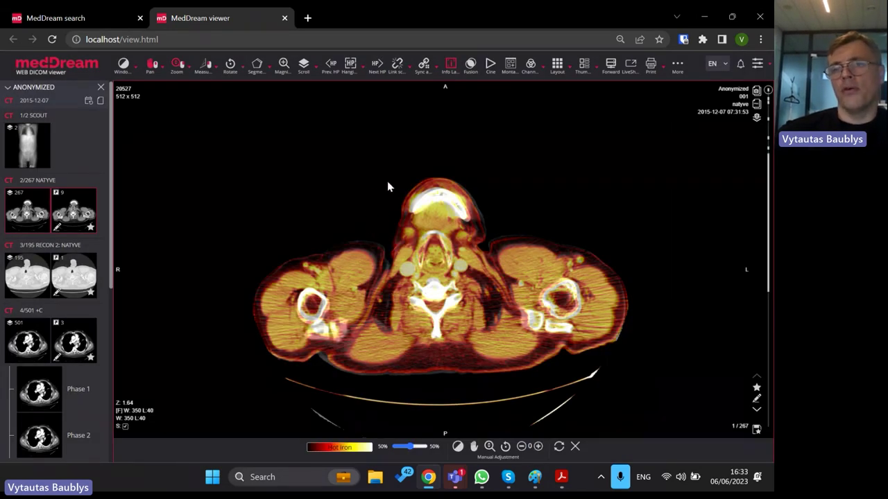
- Browse the fused NATYVE slices and shift the Hot Iron fusion blend to 21% / 79%
scroll(391, 186, "down", 20)
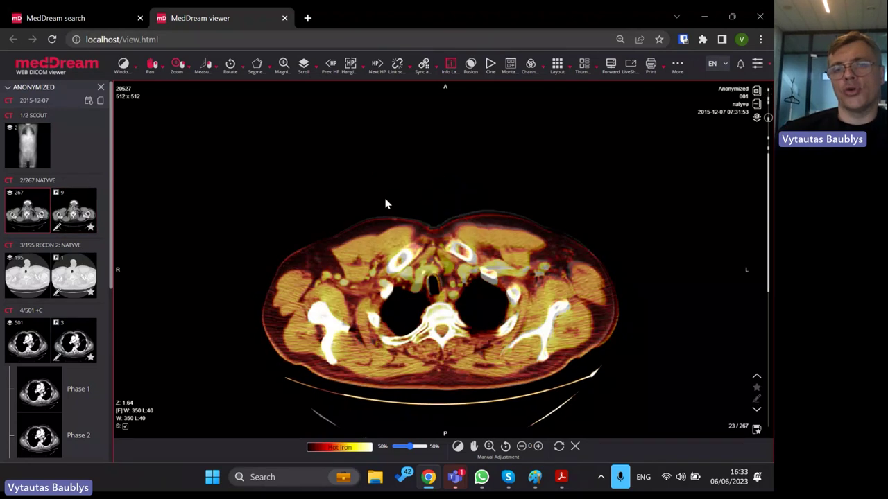
scroll(383, 207, "down", 20)
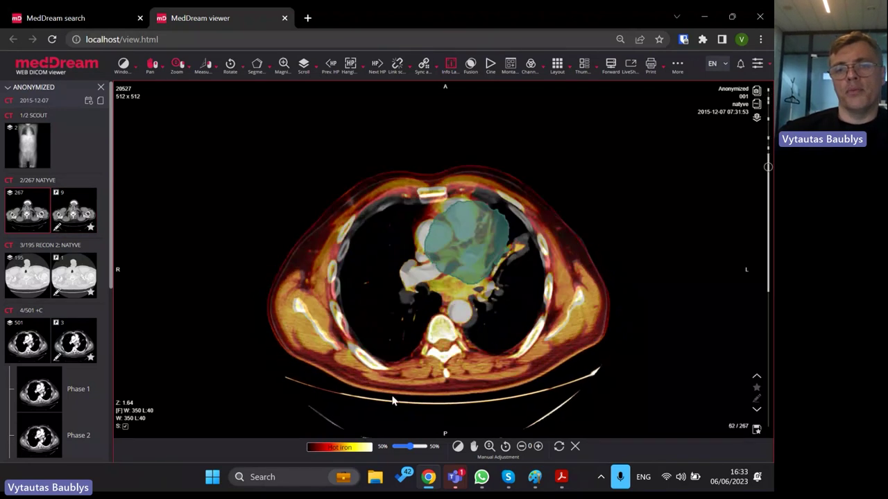
left_click_drag(436, 448, 416, 450)
scroll(430, 238, "down", 8)
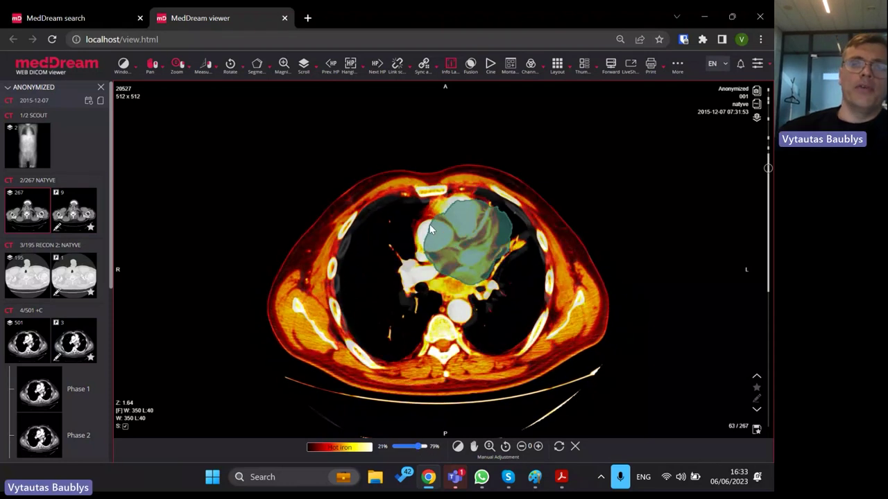
scroll(421, 231, "down", 13)
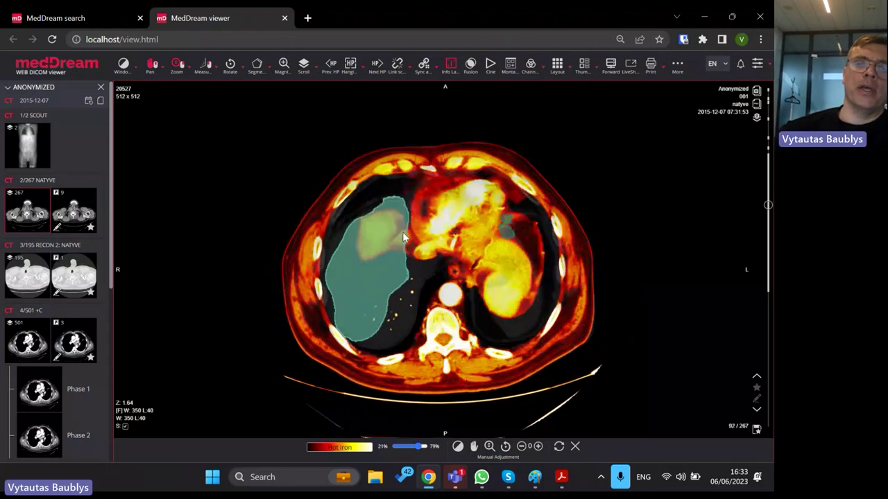
scroll(399, 233, "up", 20)
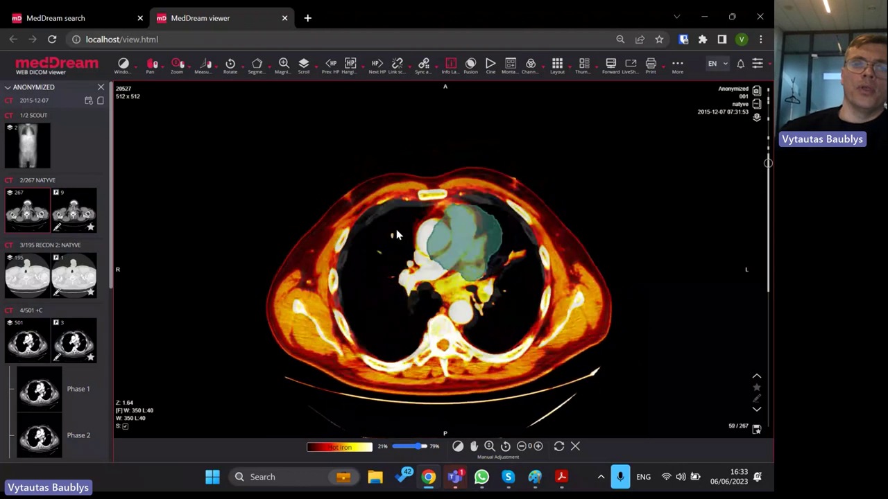
scroll(393, 234, "up", 12)
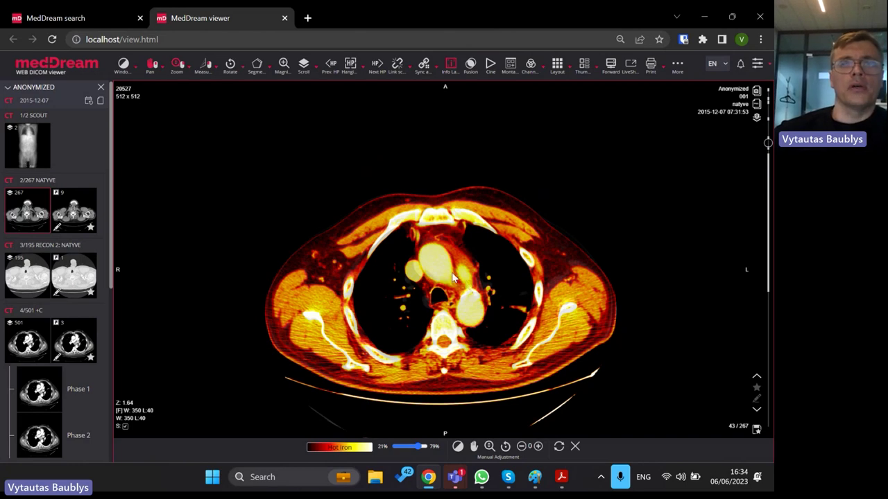
- Advance the Acrobat presentation to the Hanging Protocols settings slide, and open the Hanging protocol settings of MedDream in Chrome
left_click(561, 477)
scroll(417, 327, "down", 1)
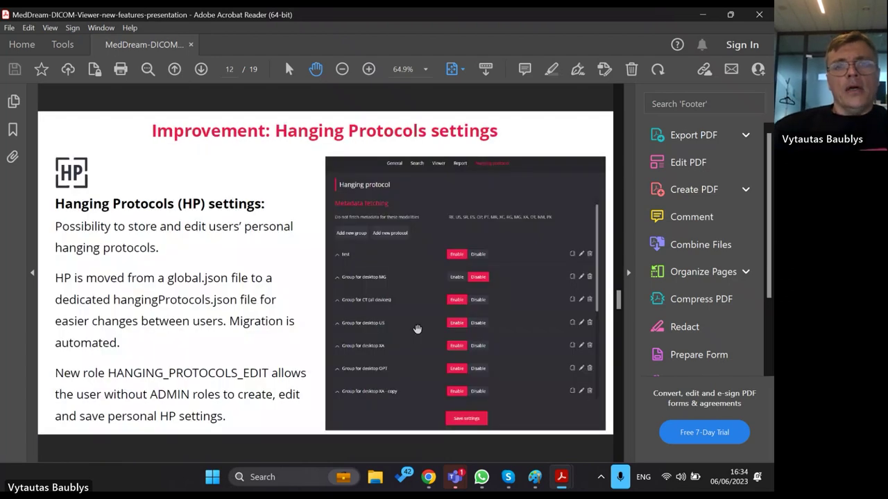
left_click(430, 478)
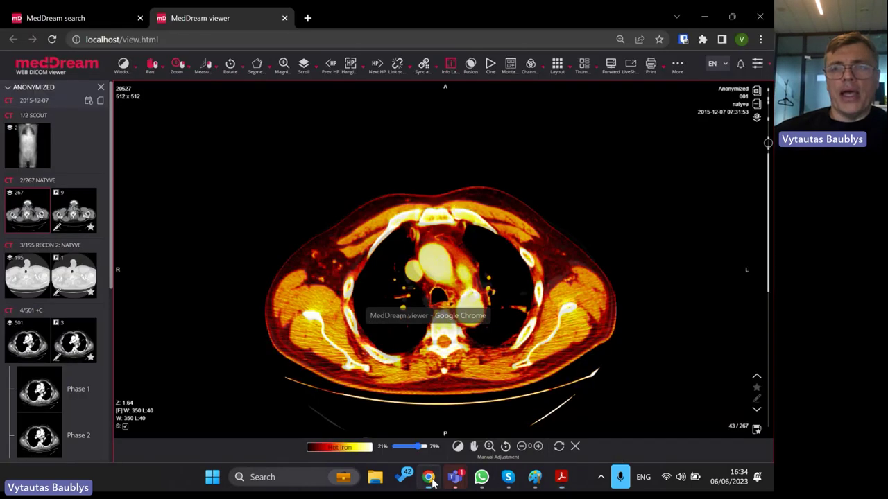
left_click(754, 67)
left_click(740, 156)
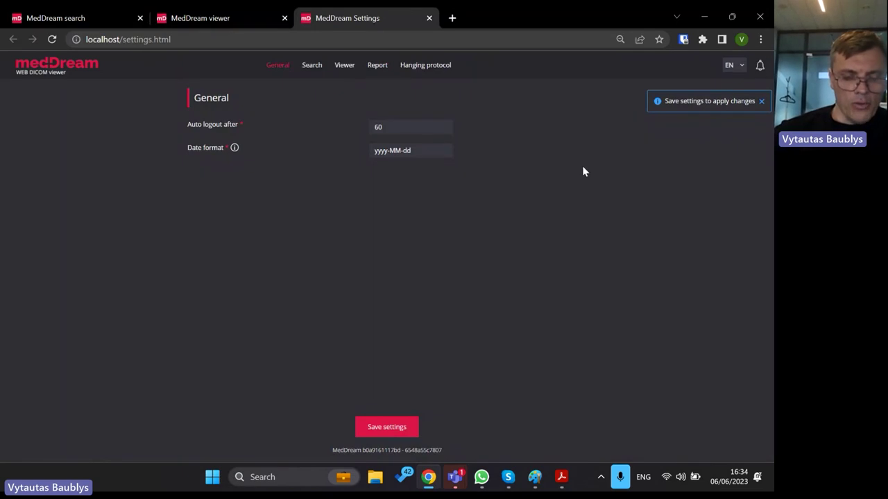
left_click(444, 72)
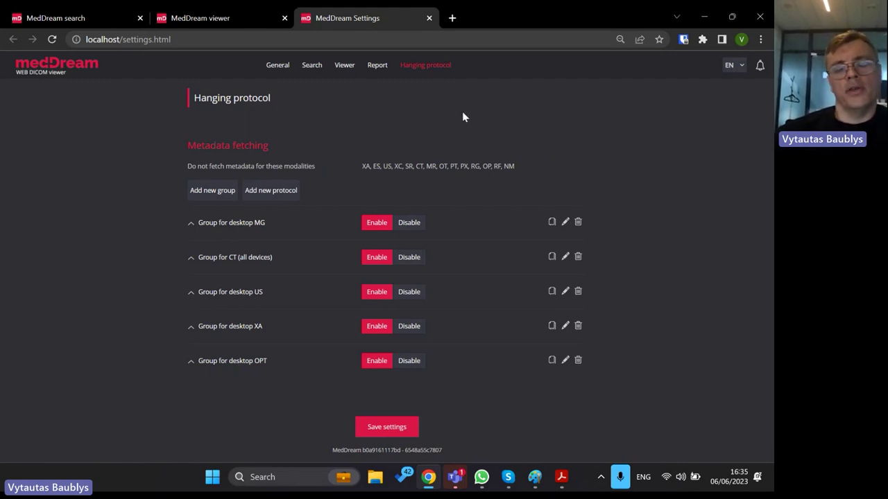
- Advance the Acrobat presentation to the Presentation State slide, and show the presentation state list on a marked NATYVE slice in the MedDream viewer
left_click(562, 476)
scroll(425, 312, "down", 1)
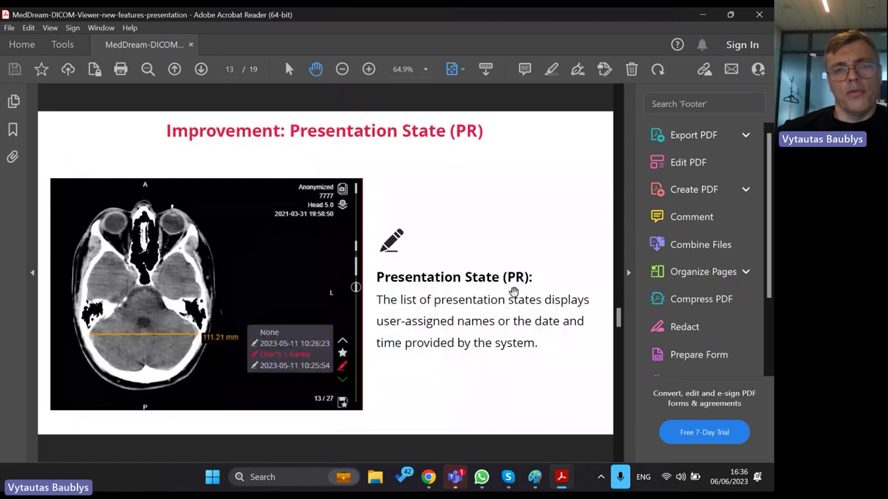
left_click(428, 476)
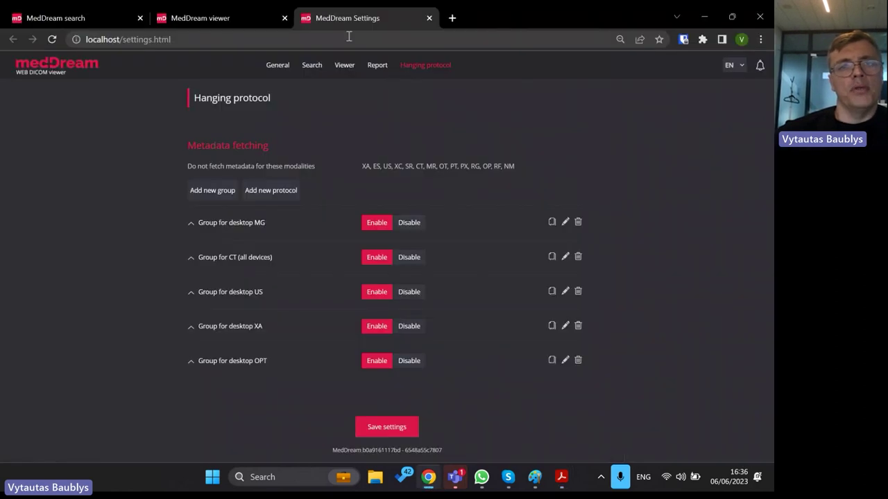
left_click(252, 20)
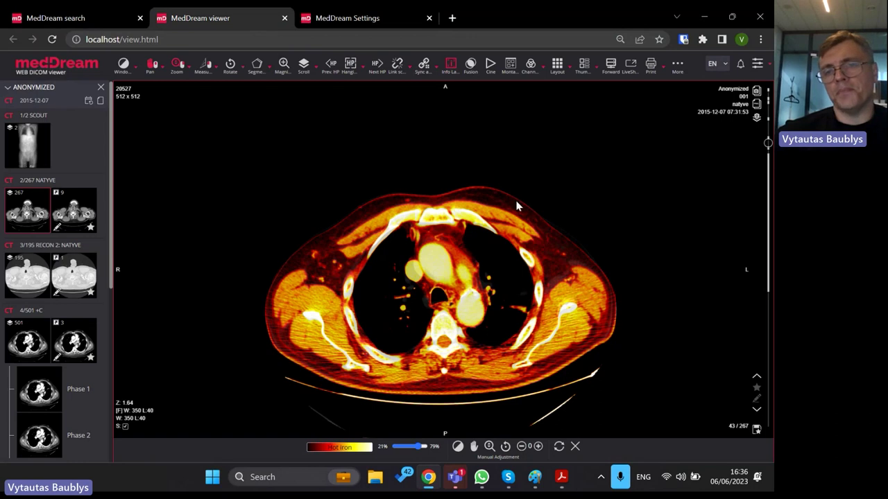
left_click(757, 378)
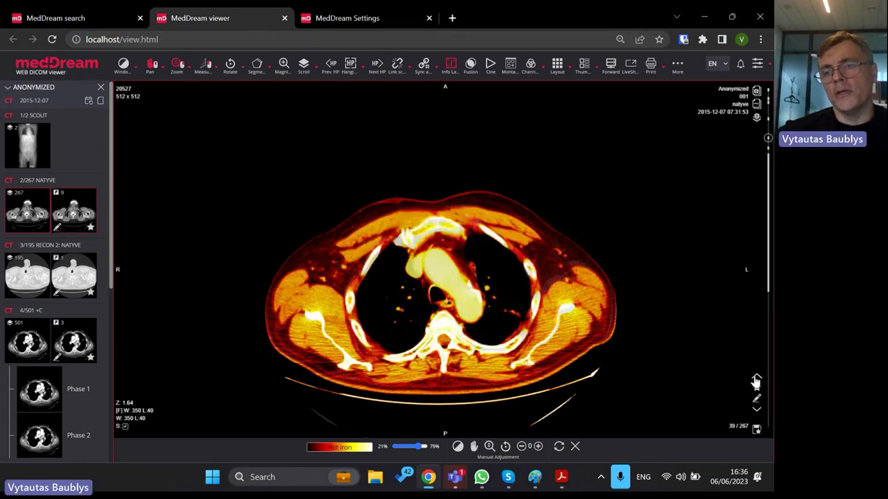
left_click(757, 378)
mouse_move(757, 404)
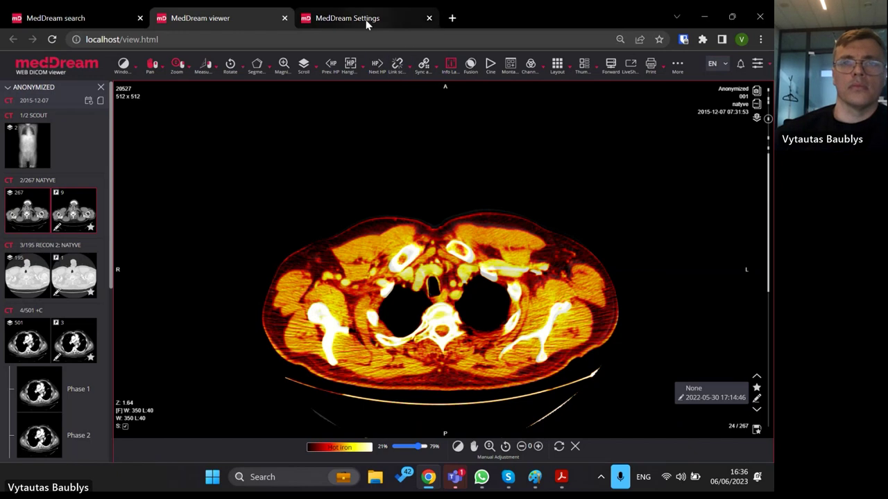
- Advance the Acrobat presentation to the Segmentation tools slide, and open Smart Paint segmentation in the MedDream viewer in Chrome
left_click(561, 477)
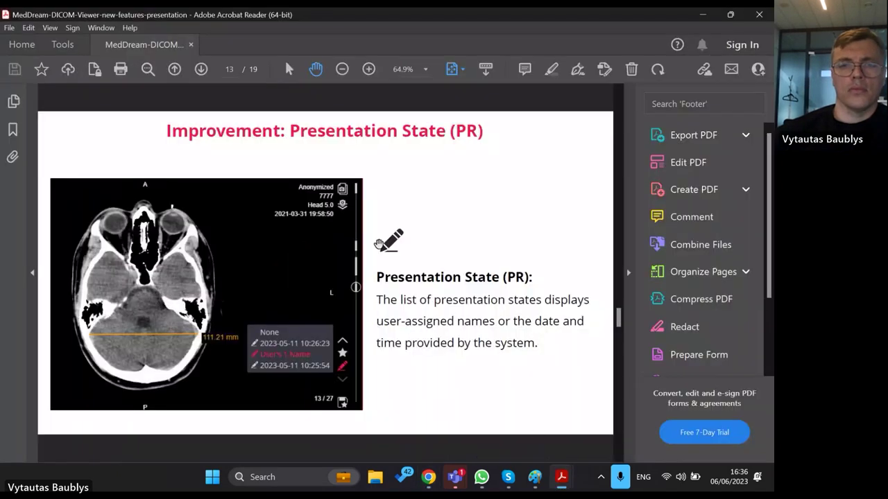
scroll(369, 231, "down", 1)
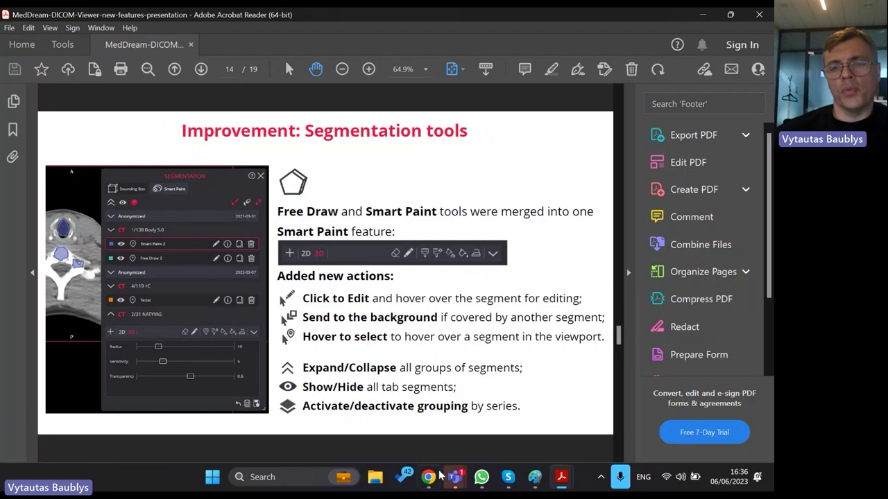
mouse_move(433, 482)
left_click(427, 385)
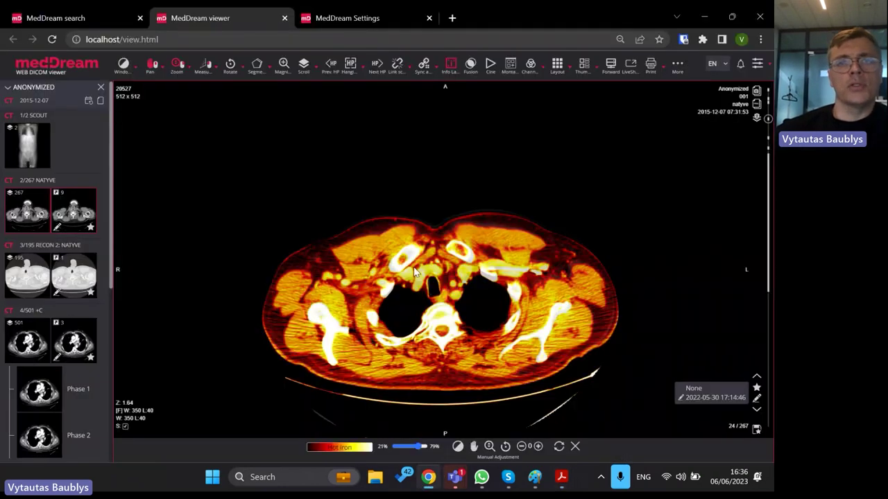
left_click(269, 71)
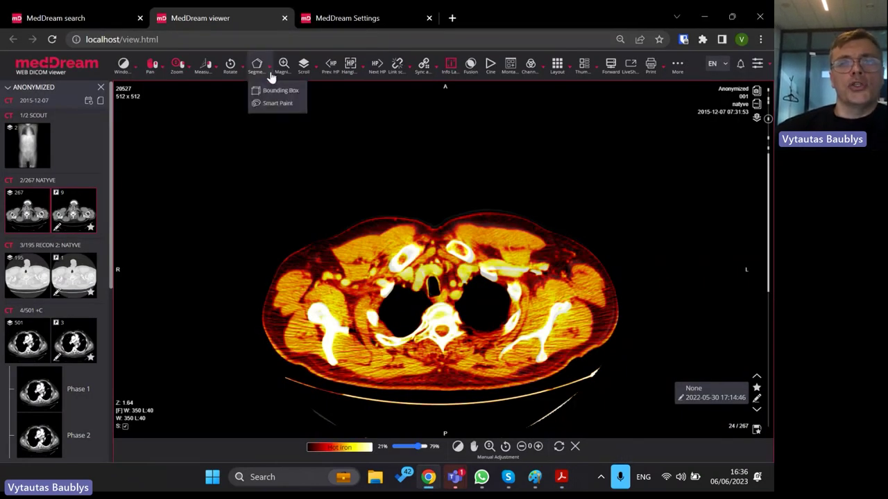
left_click(278, 105)
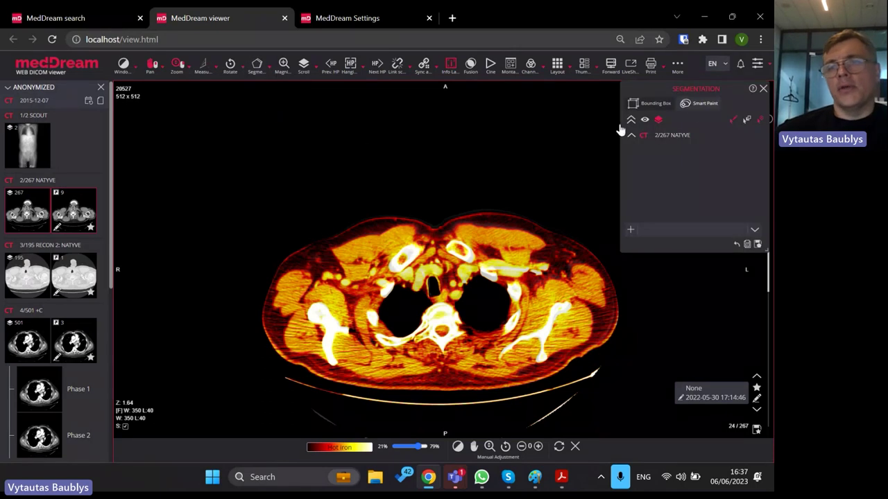
- Expand all segment groups in the Segmentation window, moving and enlarging the window so the whole NATYVE list fits
left_click_drag(675, 89, 548, 106)
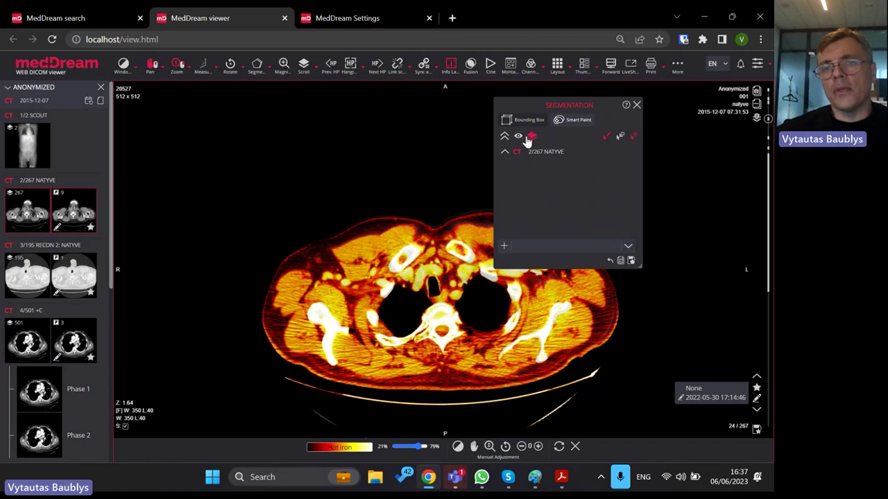
left_click(506, 138)
left_click(505, 138)
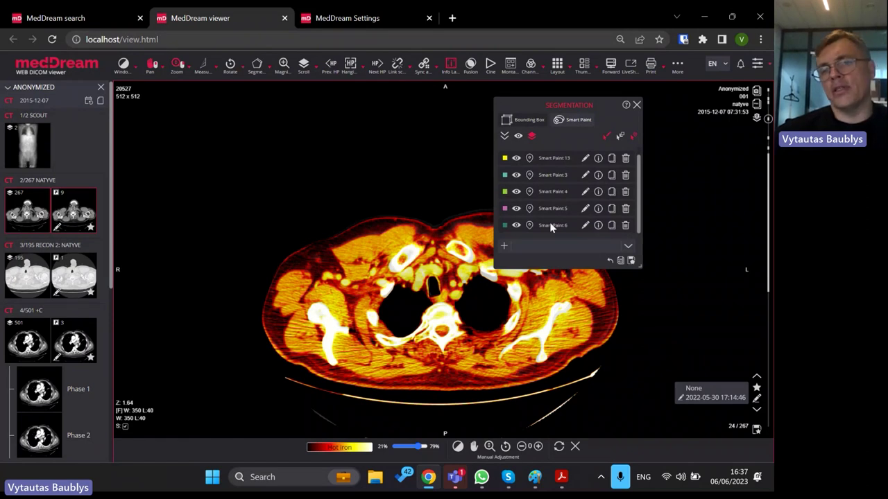
left_click_drag(639, 266, 722, 389)
- Select the Smart Paint 13 segment and toggle its drawing pencil on and off
left_click(540, 168)
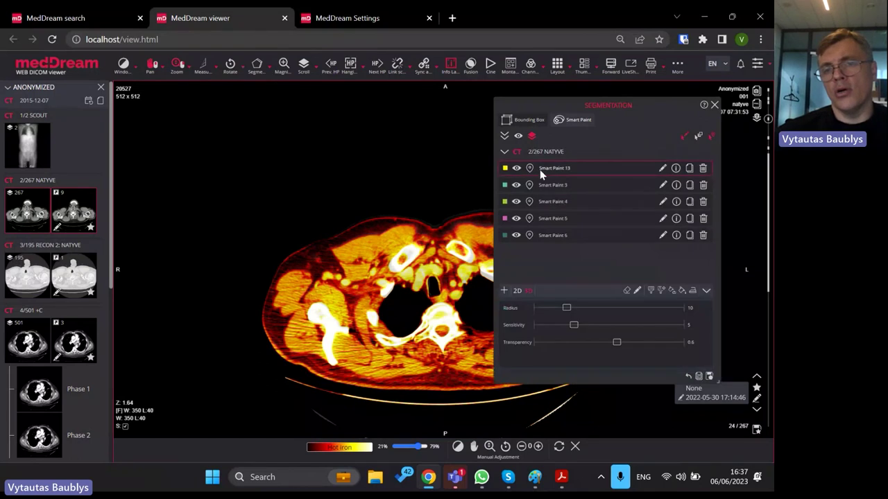
left_click(637, 292)
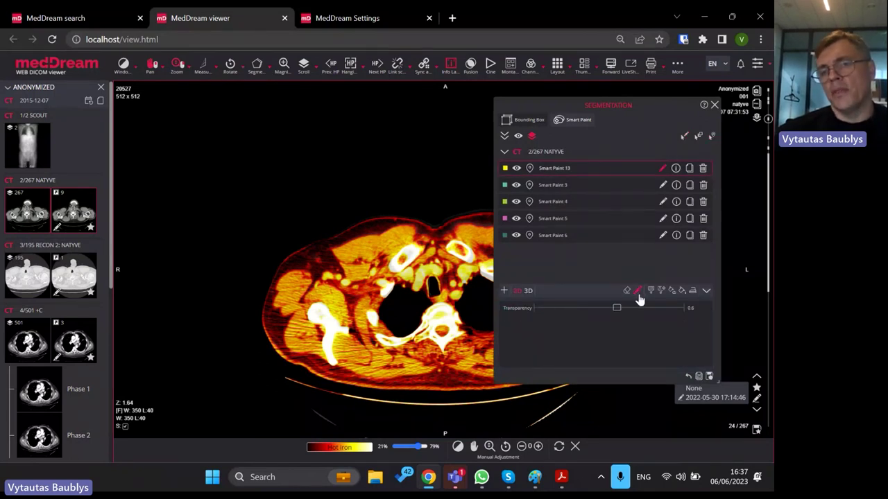
left_click(638, 293)
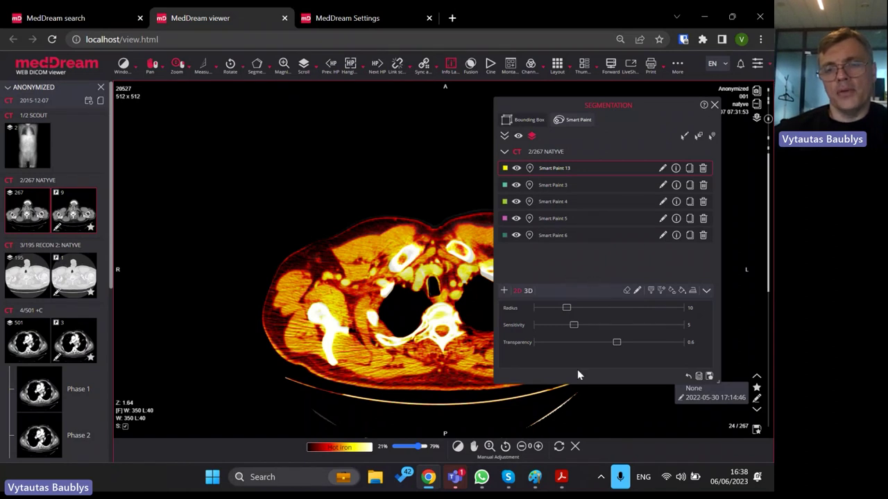
- Advance the Acrobat presentation to the Patient History slide, and close the Segmentation window in the MedDream viewer in Chrome
left_click(563, 483)
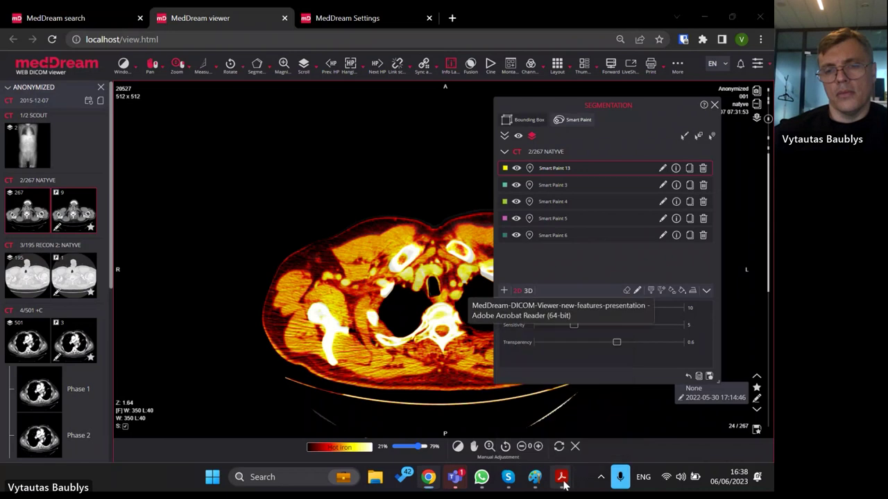
scroll(439, 324, "down", 1)
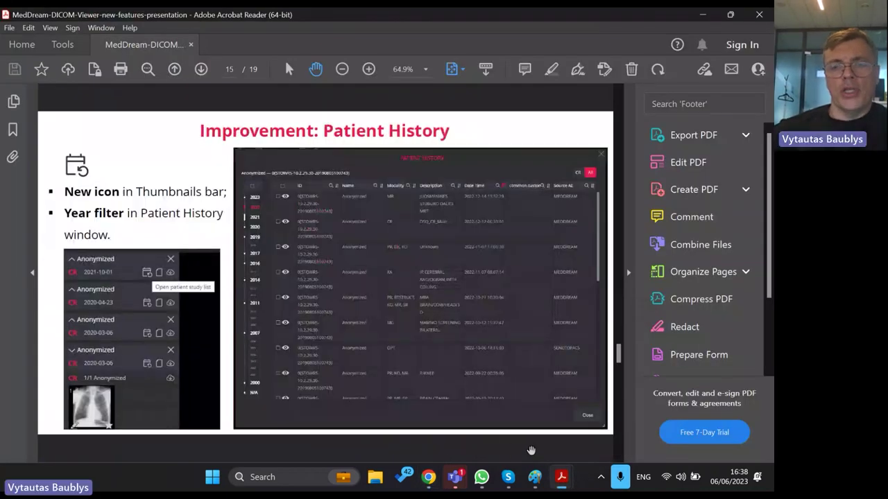
left_click(429, 487)
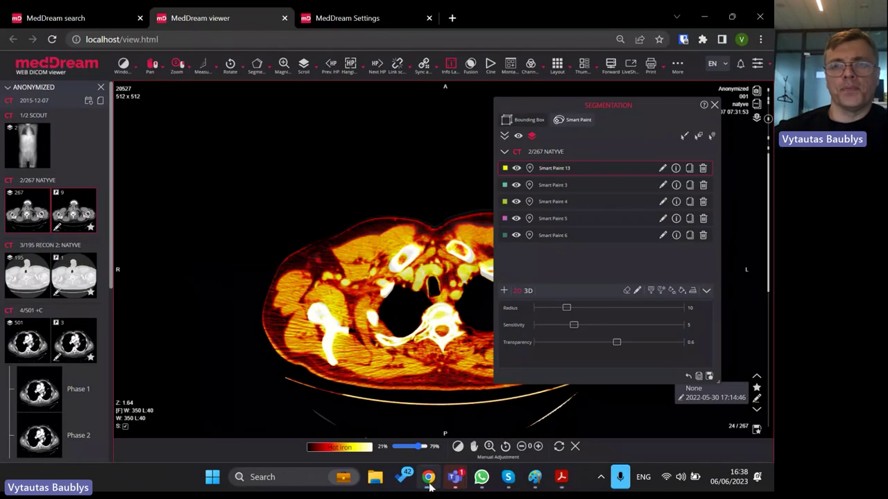
left_click(715, 105)
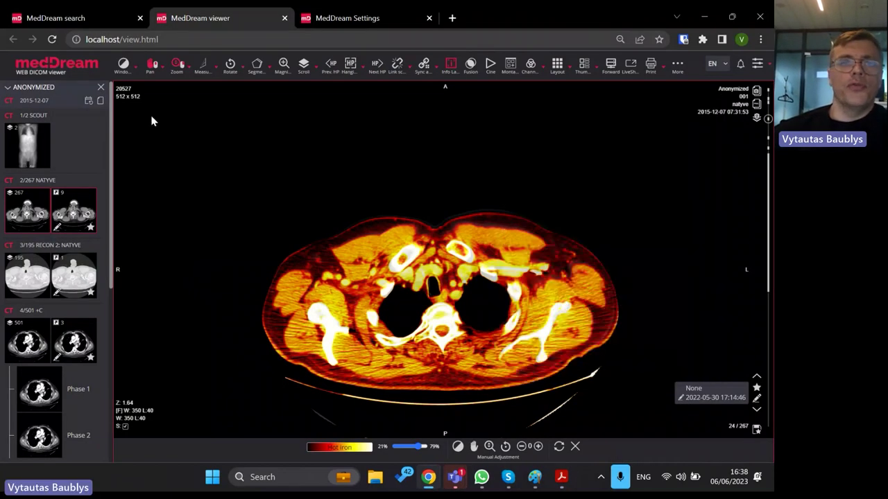
- Collapse and re-expand the 2015-12-07 CT study's thumbnails, and open its Patient History
left_click(87, 108)
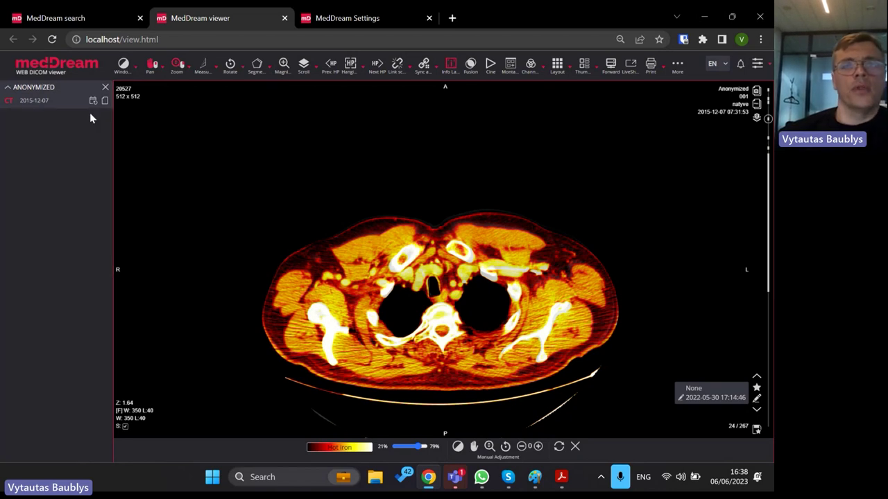
left_click(90, 105)
left_click(88, 103)
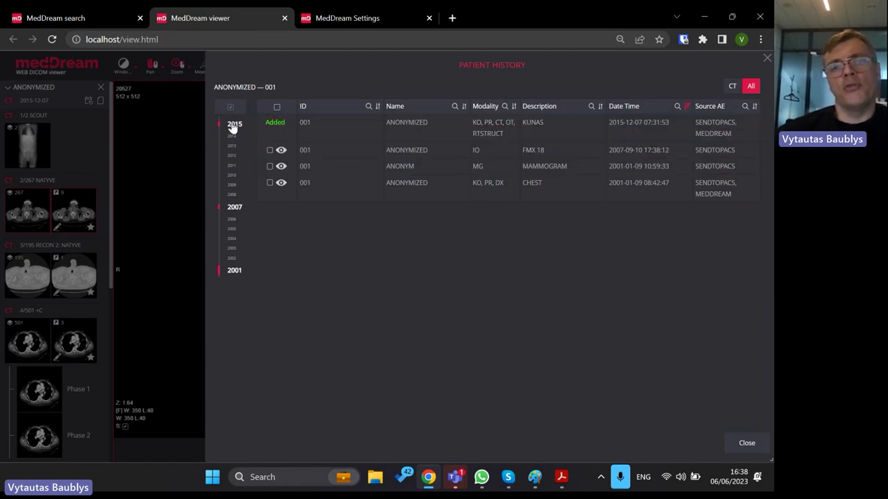
- Filter the Patient History list alternately by the years 2007 and 2015, and close the history window
left_click(235, 208)
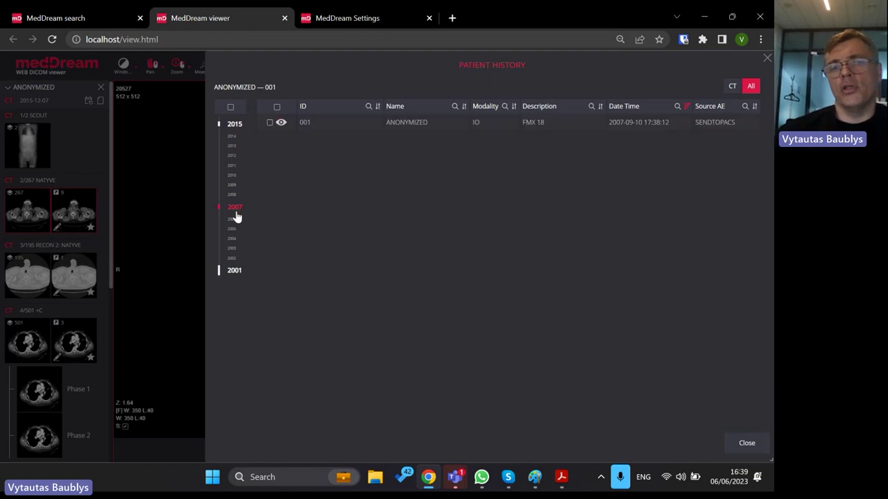
left_click(236, 129)
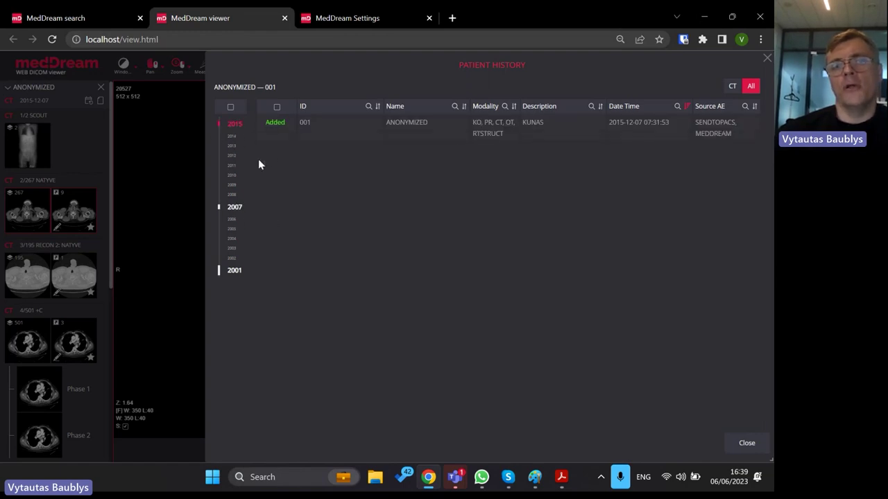
left_click(232, 129)
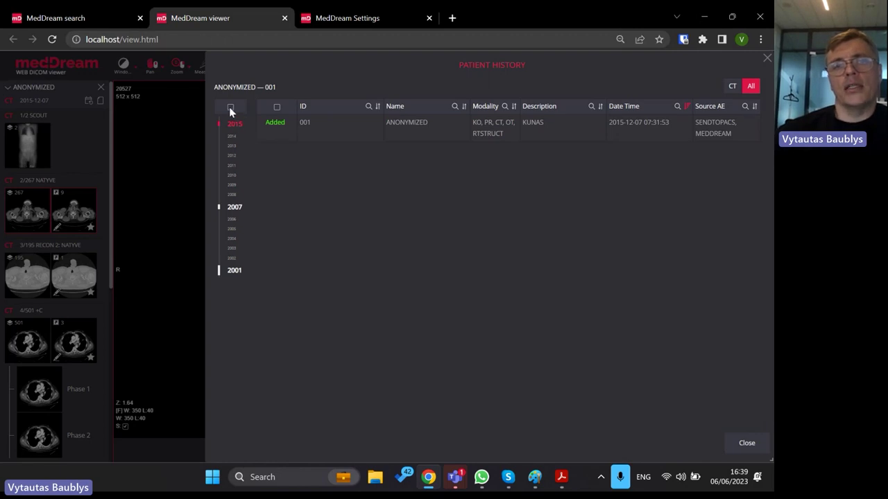
left_click(234, 206)
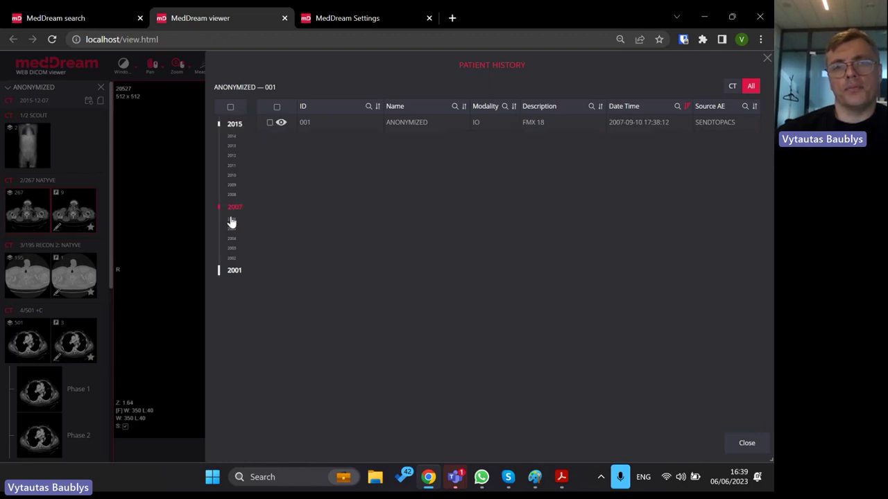
left_click(230, 126)
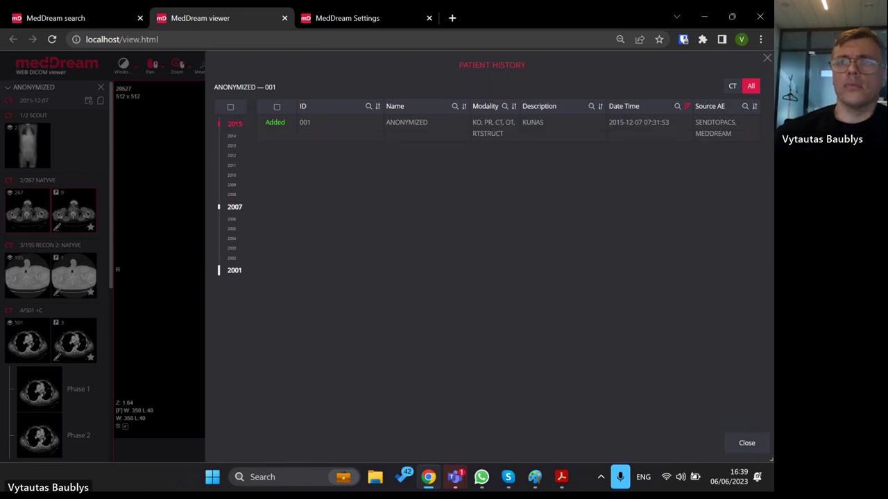
left_click(767, 60)
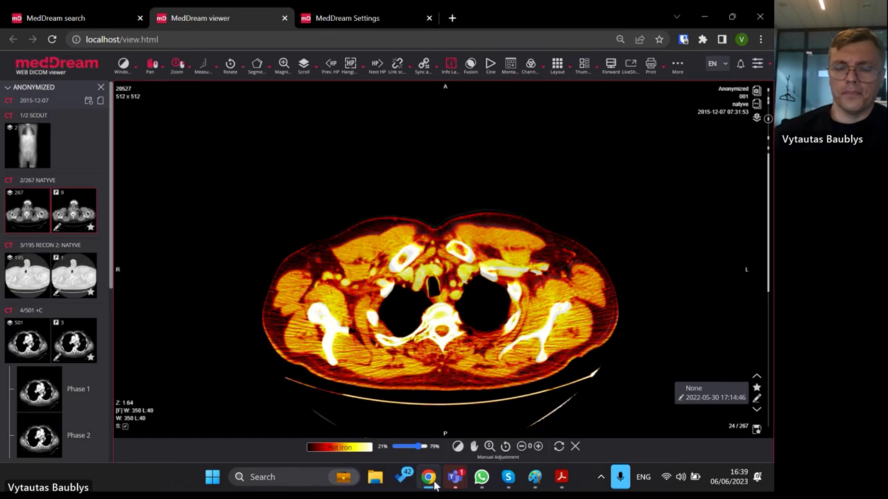
- Advance the Acrobat presentation to the Measurements and Pencil slide, and switch back to the MedDream viewer in Chrome
left_click(561, 477)
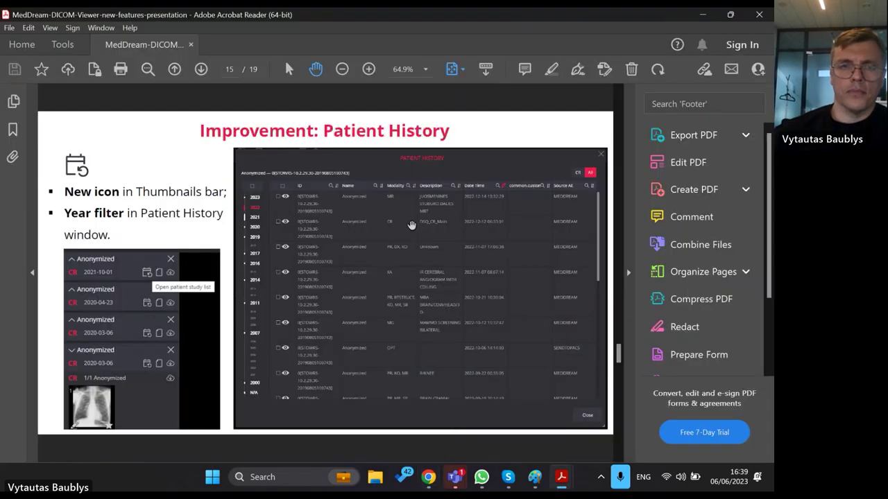
scroll(411, 226, "down", 1)
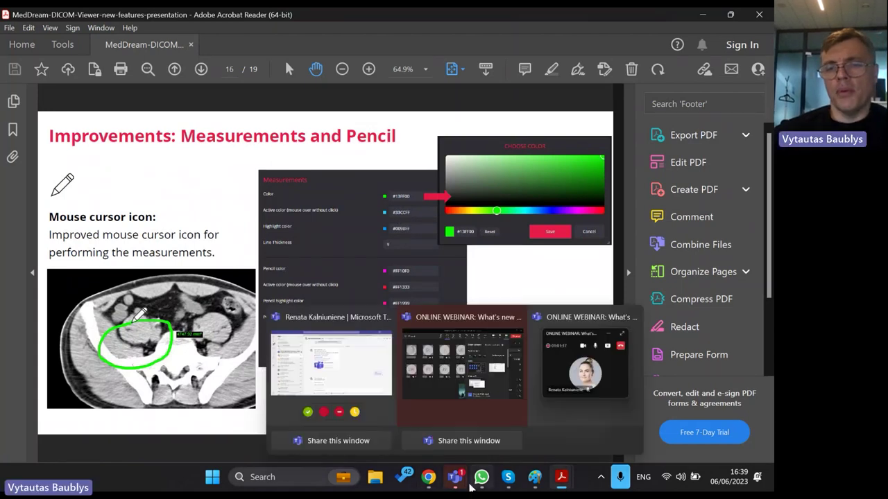
left_click(429, 477)
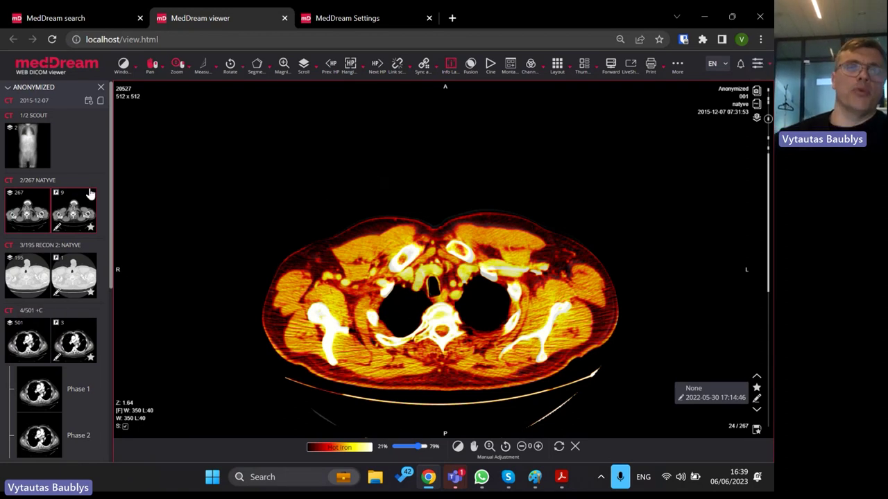
- Open the +C series annotation and draw a line measurement about 85 mm long from the rib across the lung
left_click(73, 340)
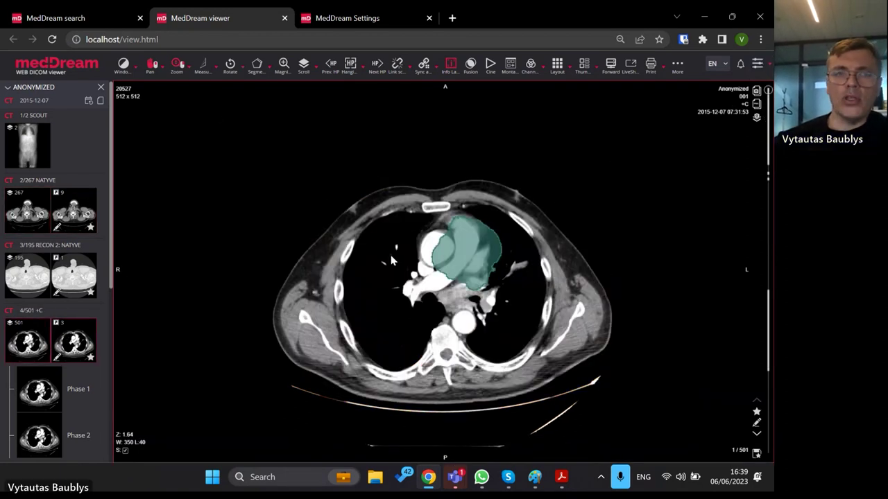
left_click(215, 77)
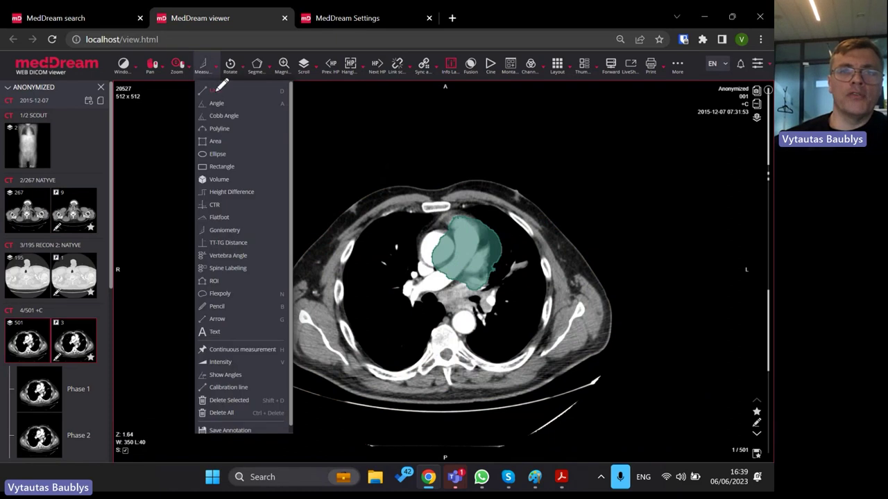
left_click(222, 88)
left_click(357, 265)
left_click_drag(356, 265, 396, 302)
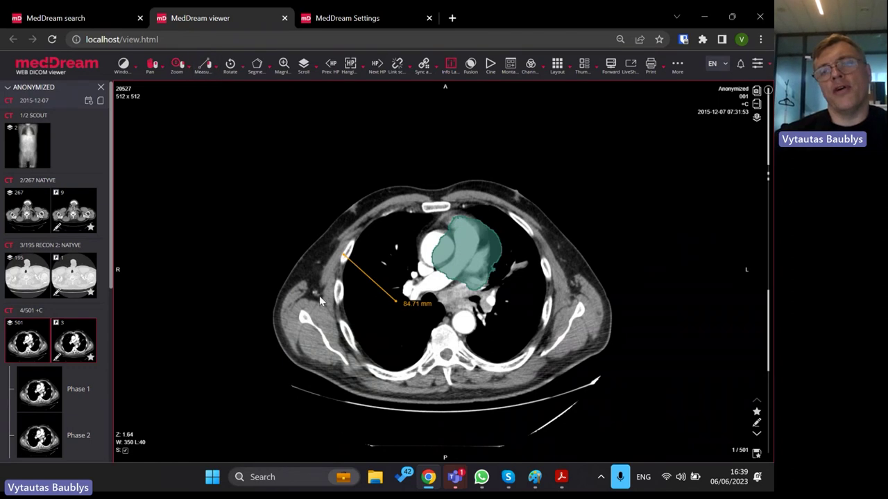
- Try setting the measurement color to blue #0015FF in the Viewer settings, and close both Settings tabs without saving
left_click(757, 63)
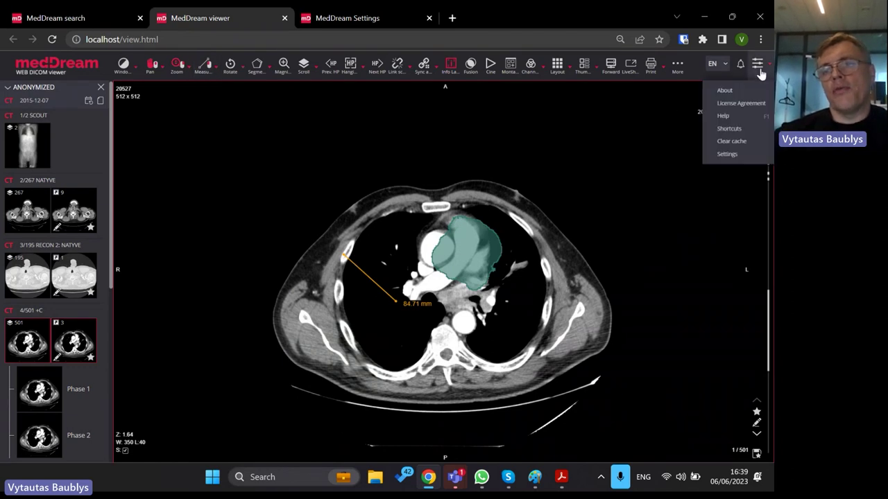
left_click(727, 154)
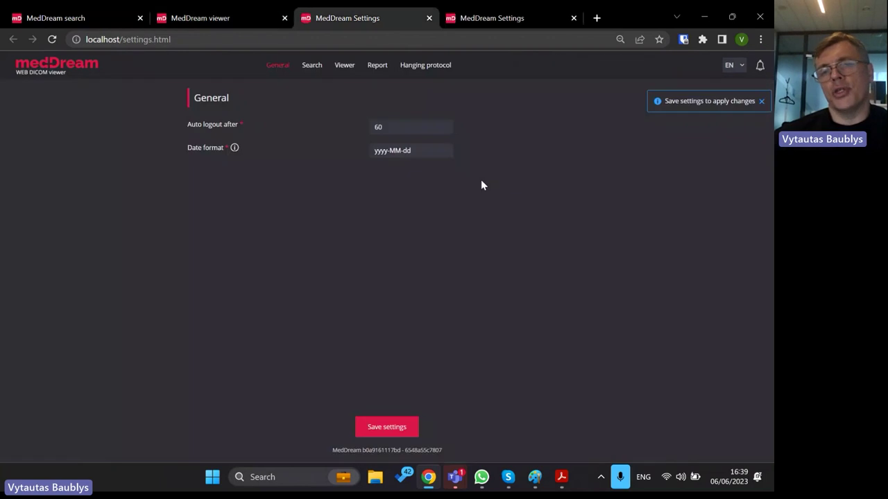
left_click(345, 66)
scroll(396, 142, "down", 10)
scroll(397, 144, "up", 3)
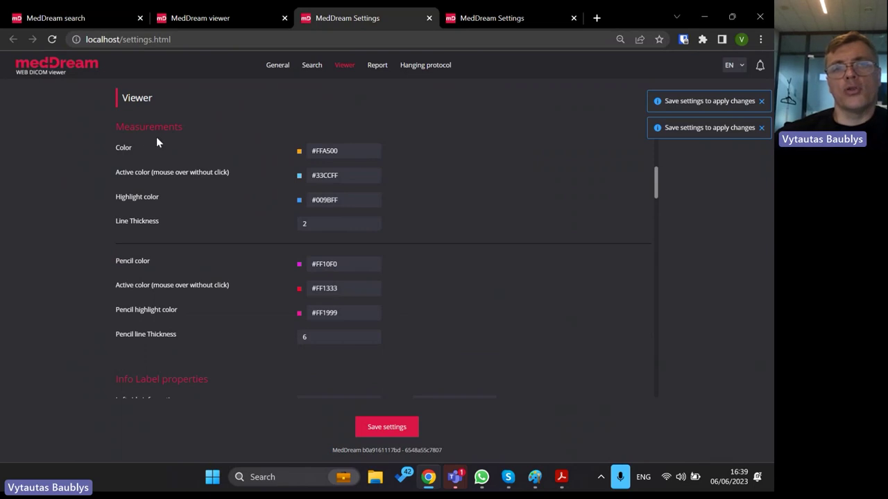
left_click(299, 152)
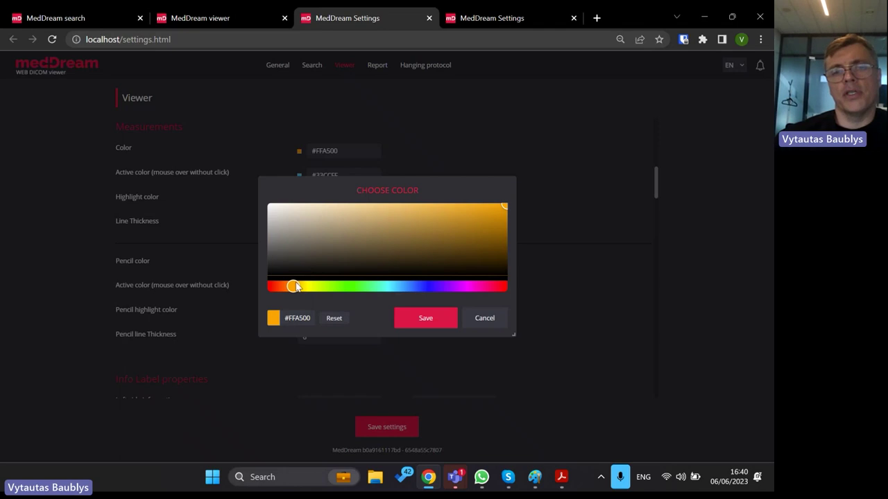
left_click_drag(292, 291, 424, 296)
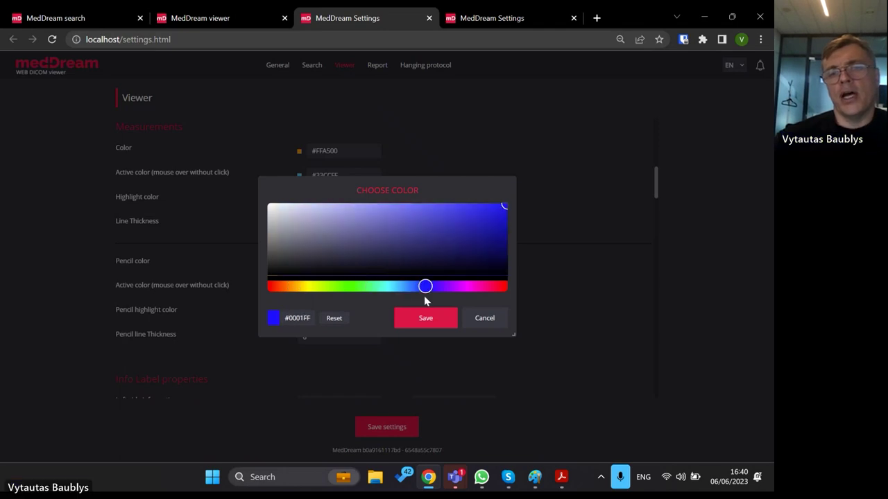
left_click(428, 320)
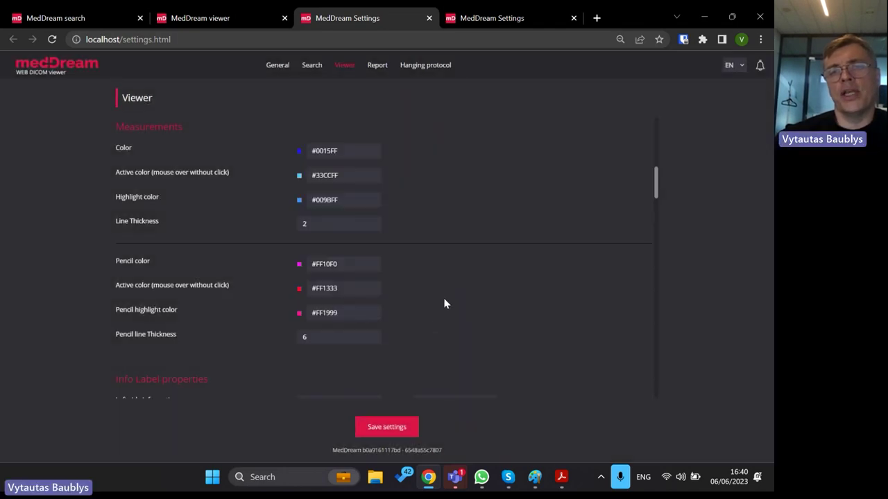
left_click(574, 19)
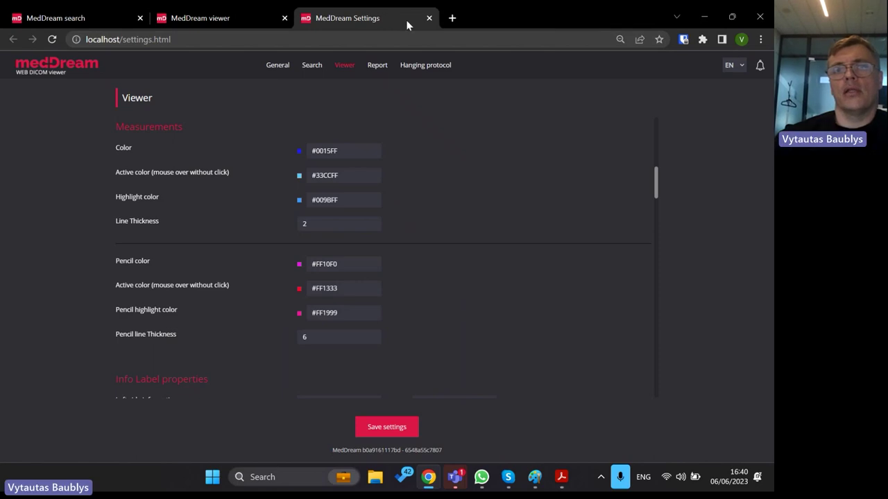
left_click(429, 19)
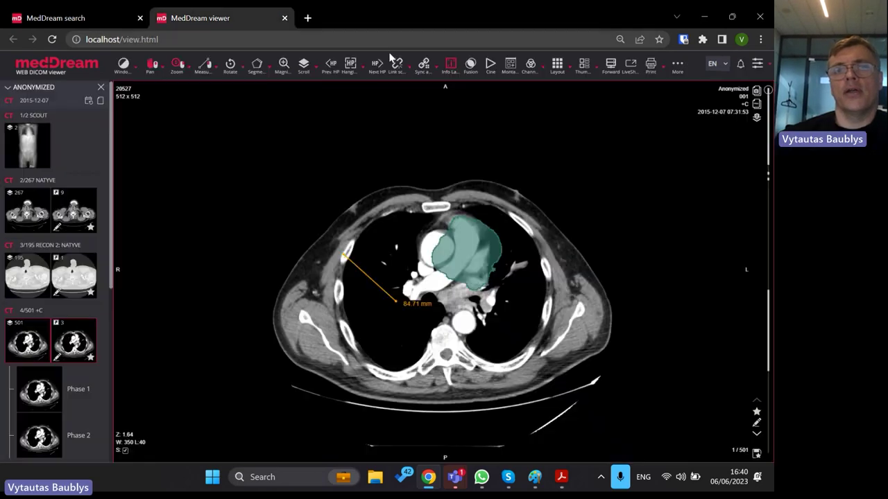
- Reload the viewer and show slice 4 of the NATYVE series in a single-viewport layout
left_click(53, 39)
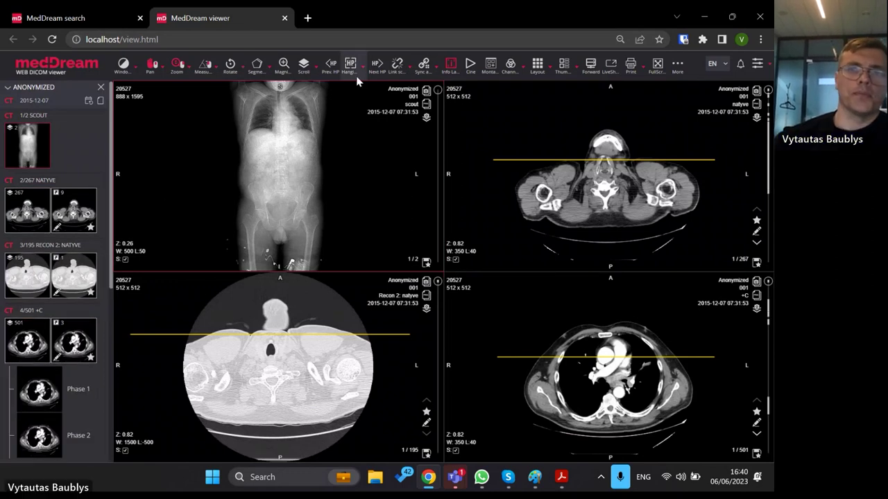
left_click(537, 65)
left_click(541, 92)
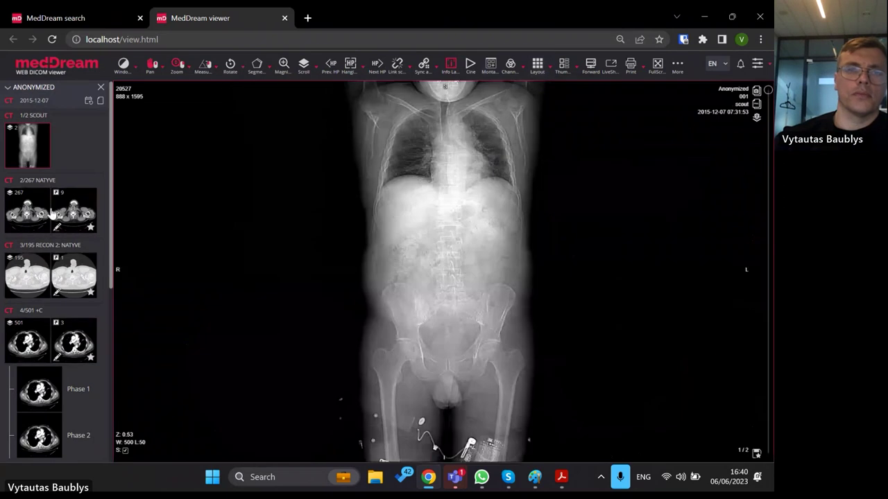
left_click_drag(25, 222, 430, 243)
scroll(341, 195, "down", 3)
- Draw a line measurement about 59 mm long over the shoulder muscle on the patient's right side
left_click(213, 69)
left_click(212, 101)
left_click(354, 265)
left_click_drag(368, 269, 384, 299)
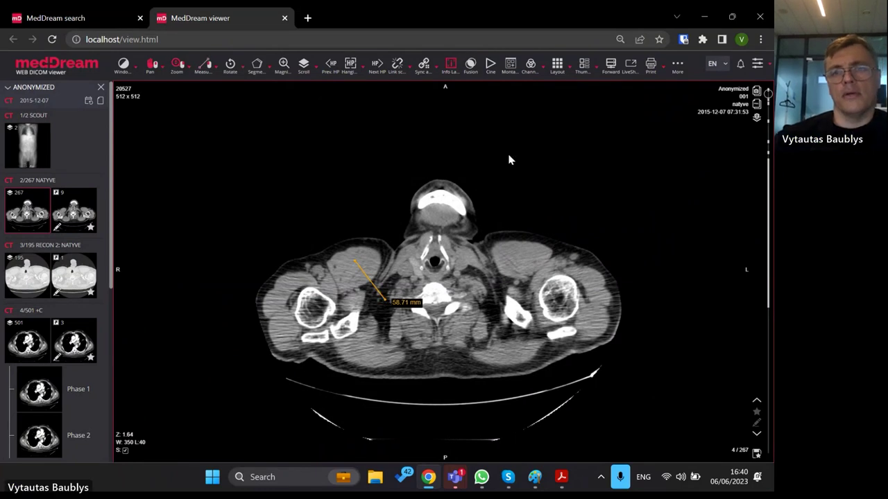
- Set the measurement color to blue #000FFF in the Viewer settings and save the settings
left_click(758, 63)
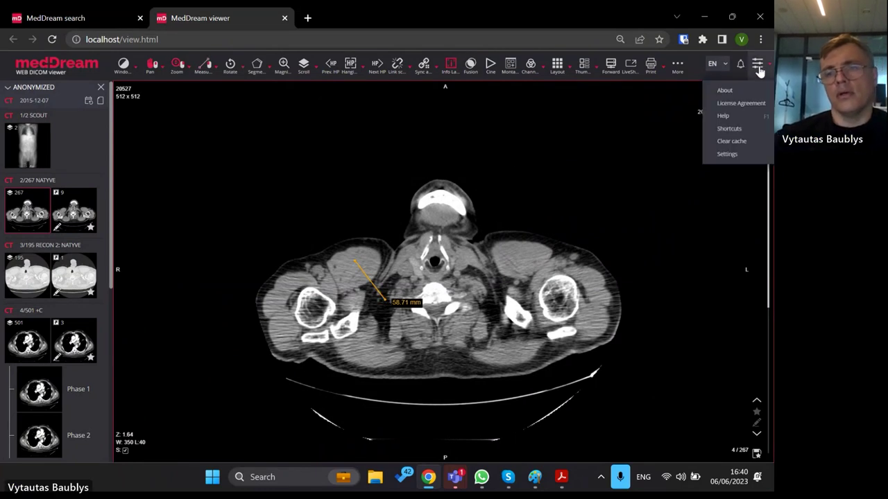
left_click(727, 154)
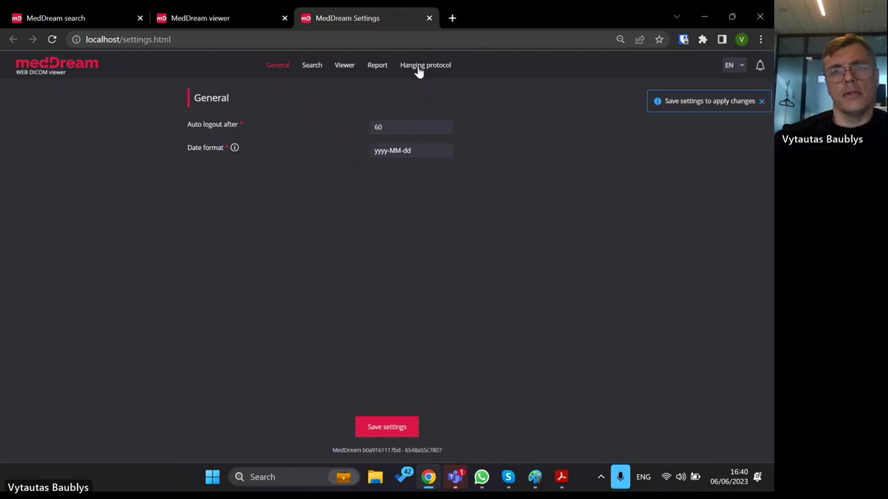
left_click(340, 69)
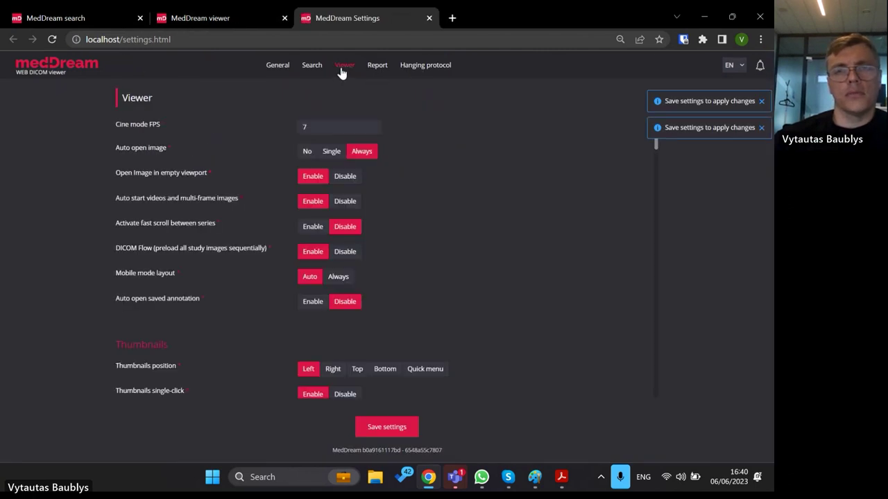
scroll(393, 167, "down", 8)
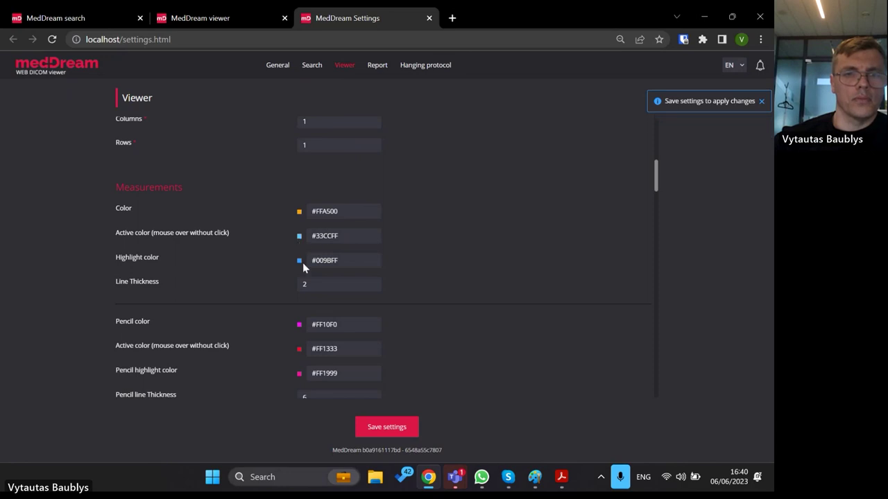
left_click(299, 213)
left_click_drag(305, 287, 425, 289)
left_click(425, 318)
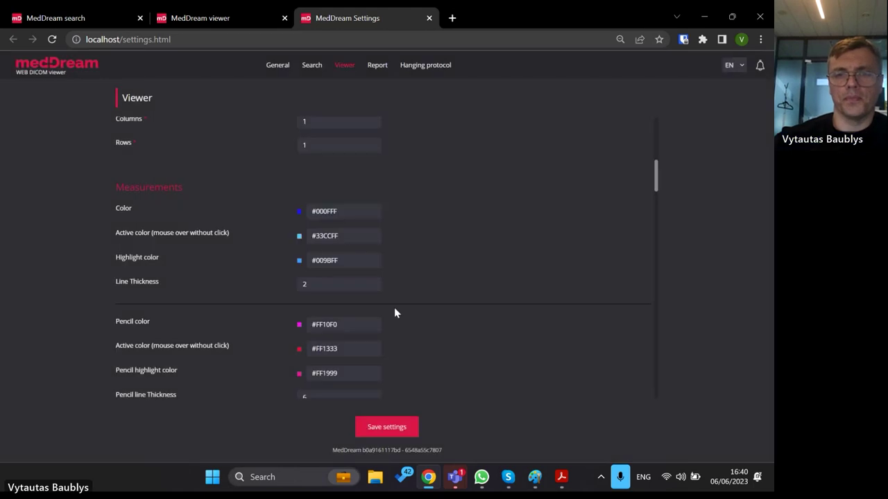
left_click(387, 428)
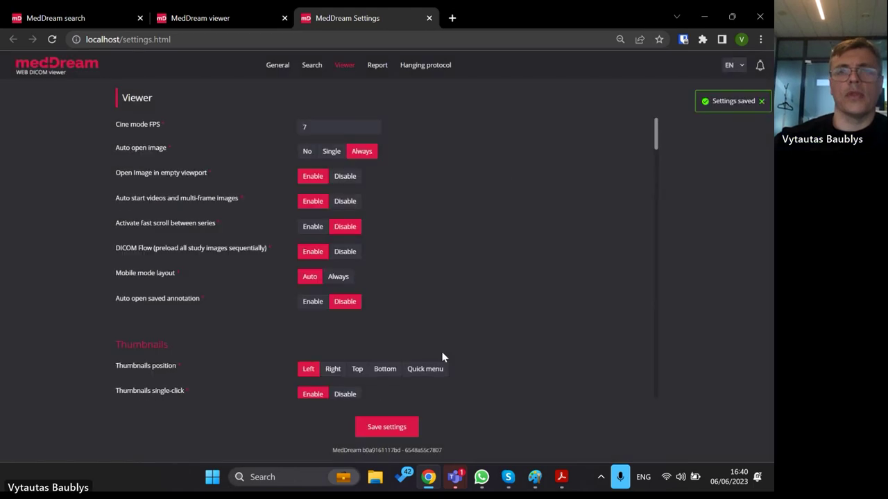
- Close the Settings tab, reload the viewer, and show the NATYVE series in a single-viewport layout
left_click(428, 18)
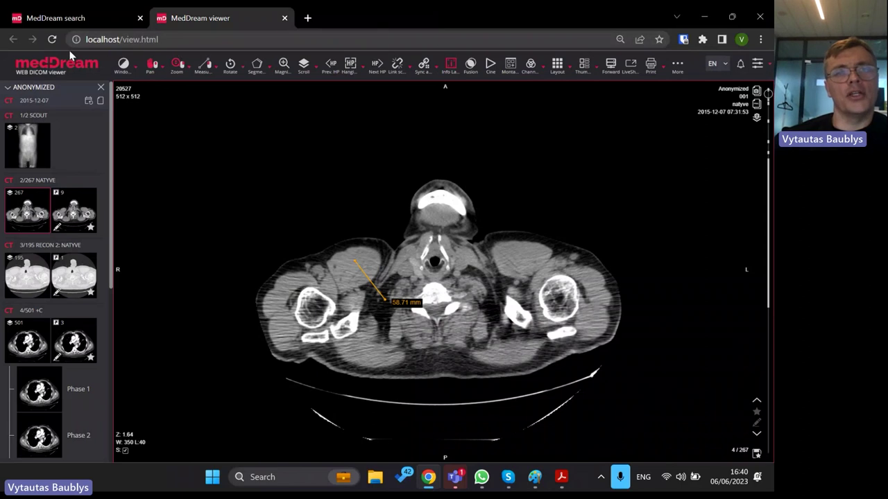
left_click(52, 39)
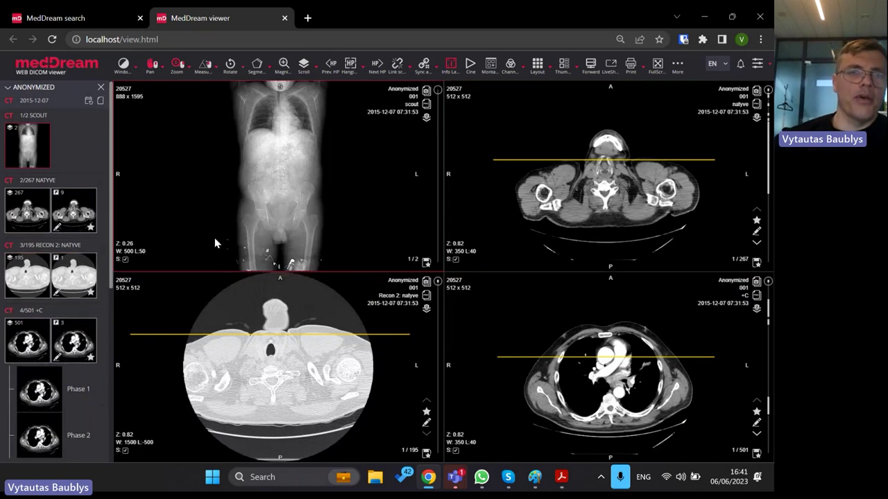
left_click(537, 65)
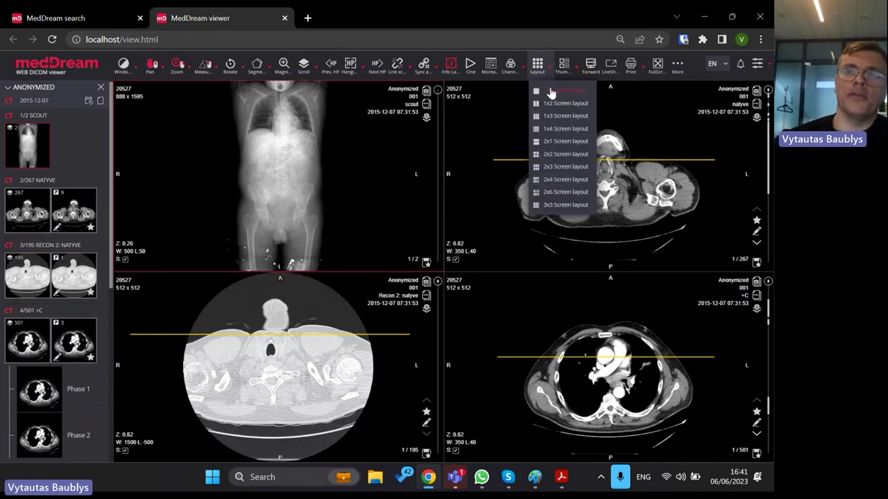
left_click(538, 91)
left_click_drag(38, 211, 369, 220)
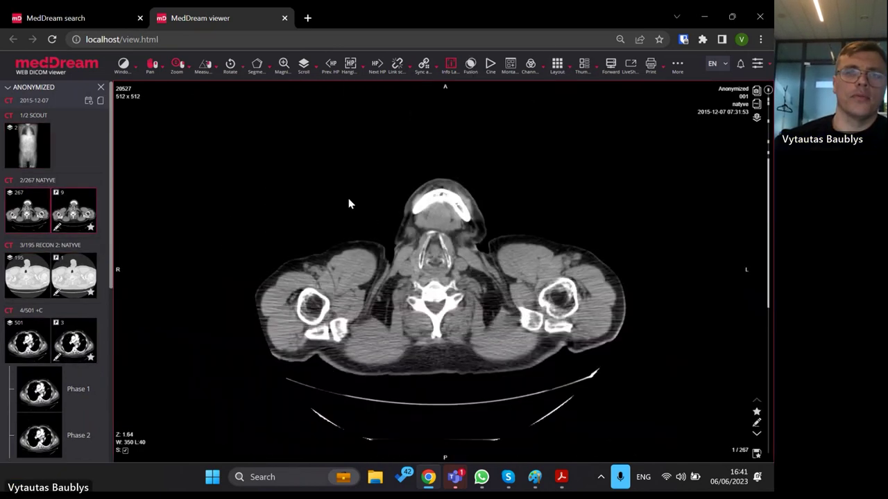
- Draw a line measurement over the shoulder muscle on the patient's right side and move its inner end point up beside the throat
left_click(213, 73)
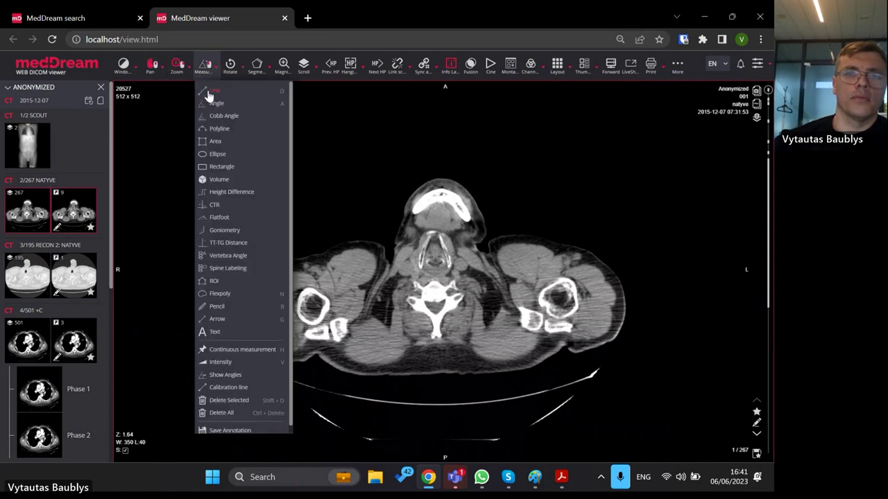
left_click(205, 101)
left_click_drag(333, 261, 396, 307)
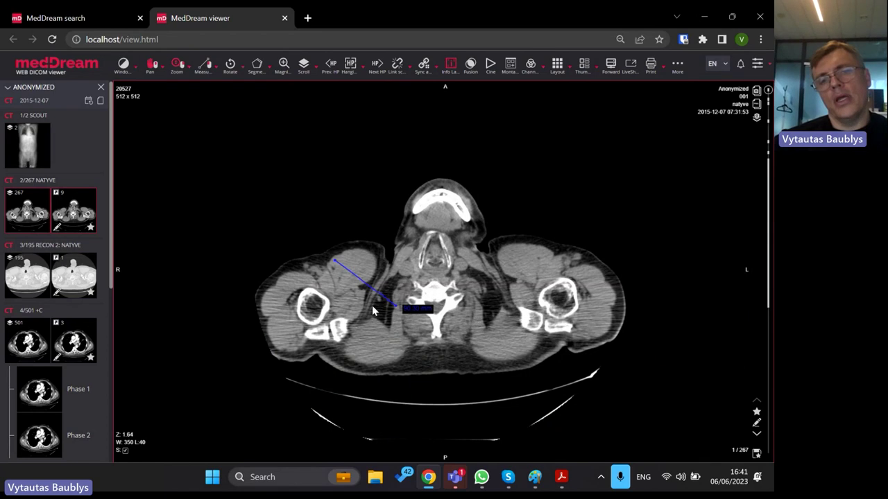
left_click_drag(397, 307, 420, 267)
- Examine the measurement color picker in the Viewer settings, keep the color #000FFF, and close the Settings tab without saving
left_click(758, 63)
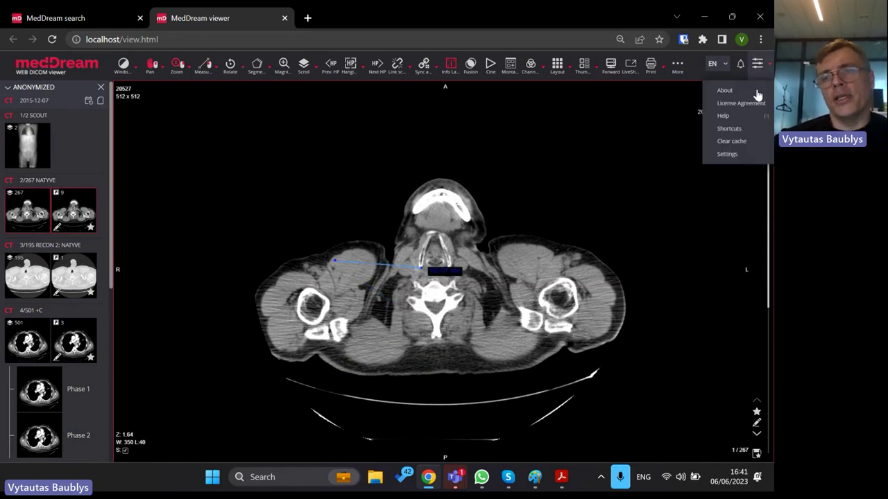
left_click(727, 154)
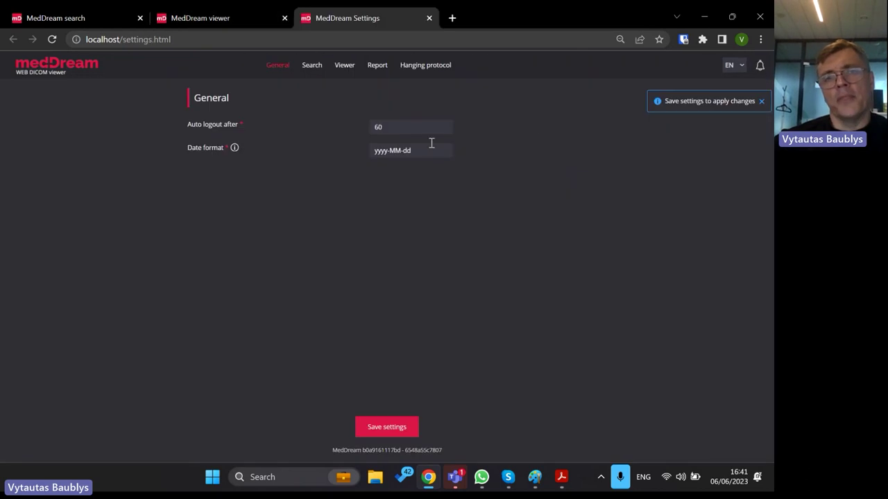
left_click(420, 67)
left_click(382, 67)
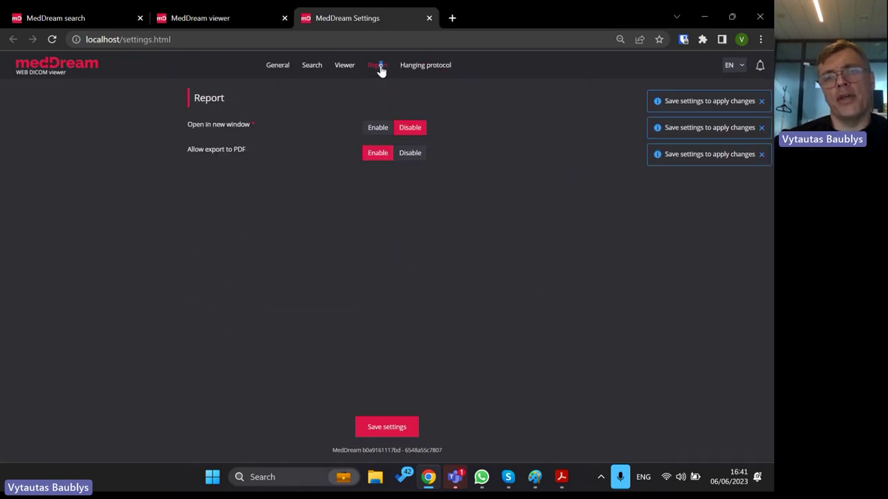
left_click(345, 68)
scroll(368, 177, "down", 10)
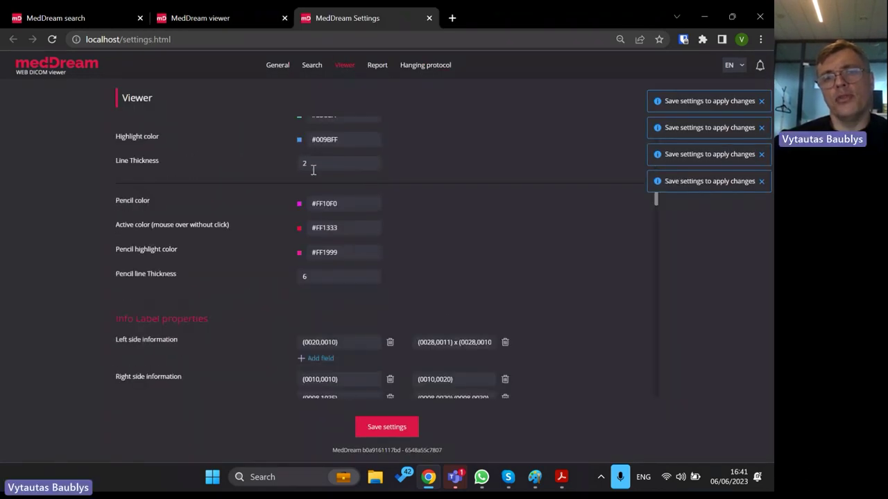
scroll(356, 169, "up", 2)
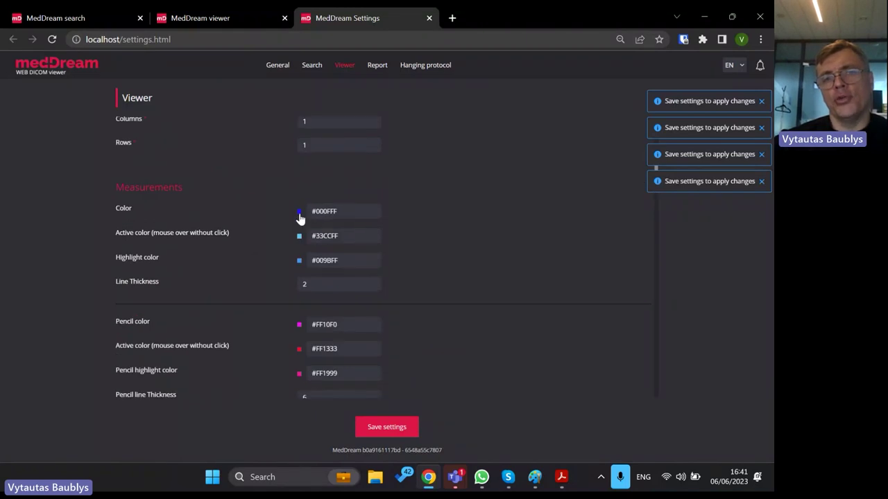
left_click(300, 213)
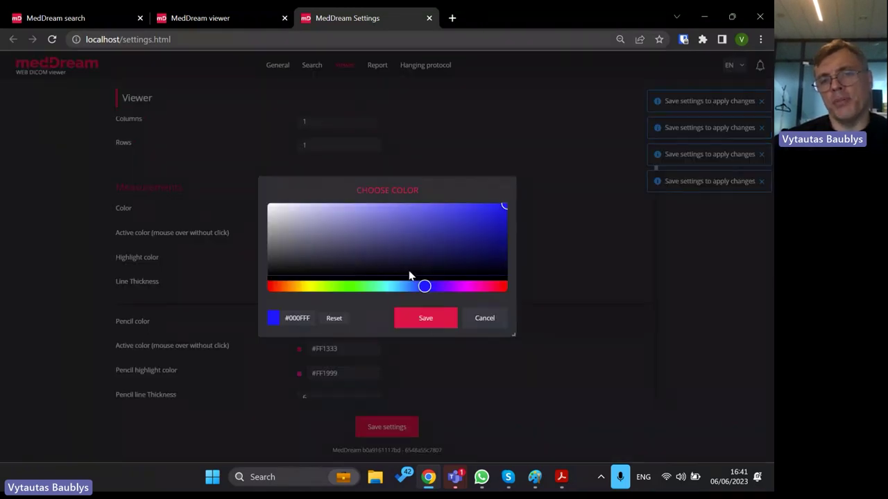
left_click(425, 321)
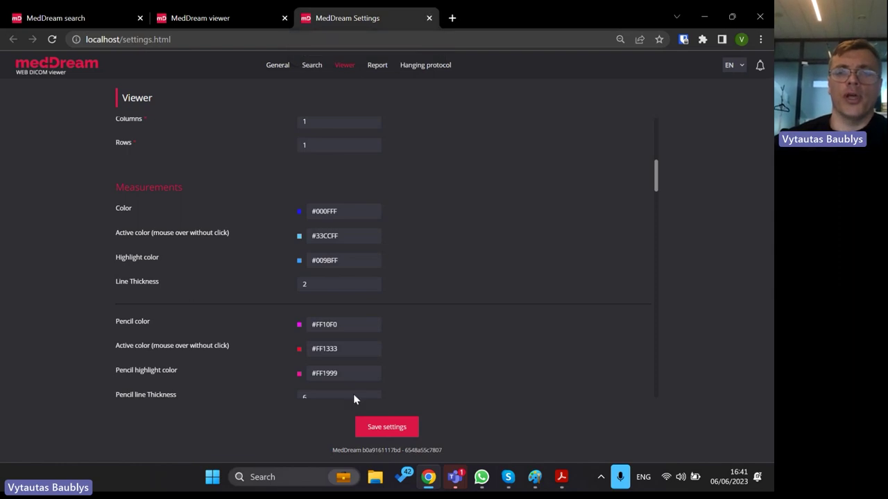
left_click(429, 18)
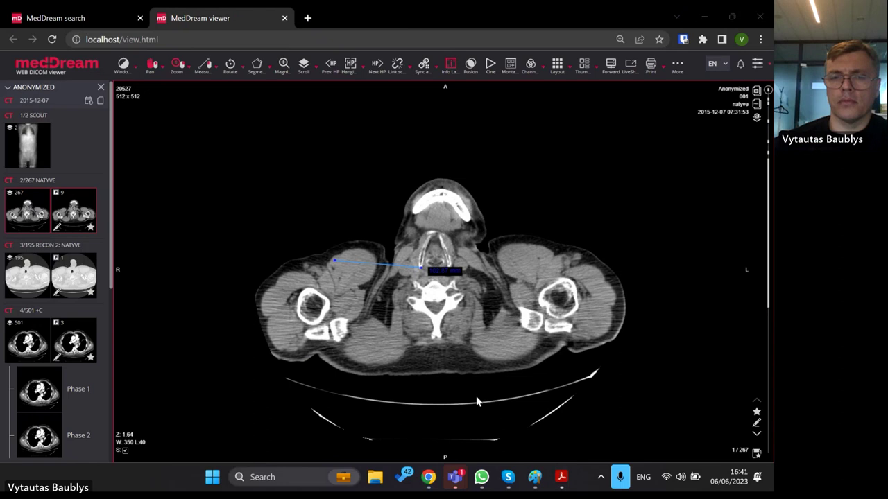
- Switch to the PDF presentation in Adobe Acrobat Reader and review the registrants' questions, v8.2.0 release notes and Align & Lock slides
left_click(562, 477)
scroll(462, 357, "down", 3)
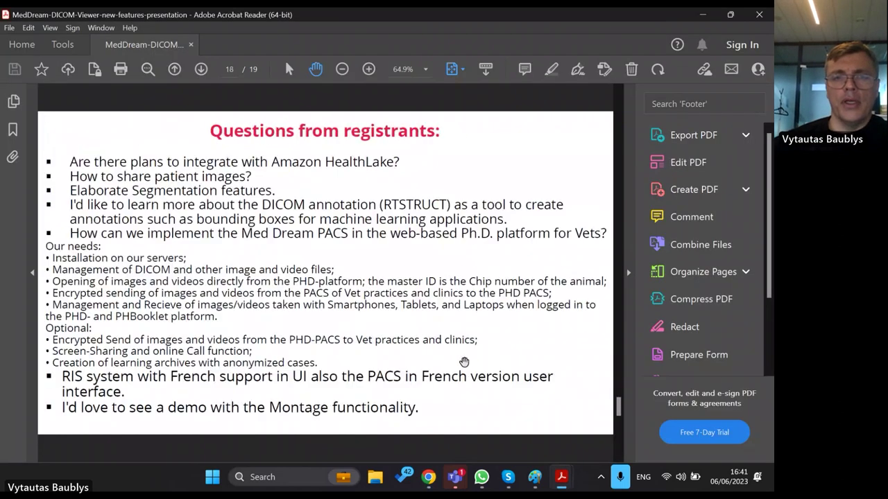
scroll(463, 357, "up", 3)
scroll(458, 367, "up", 8)
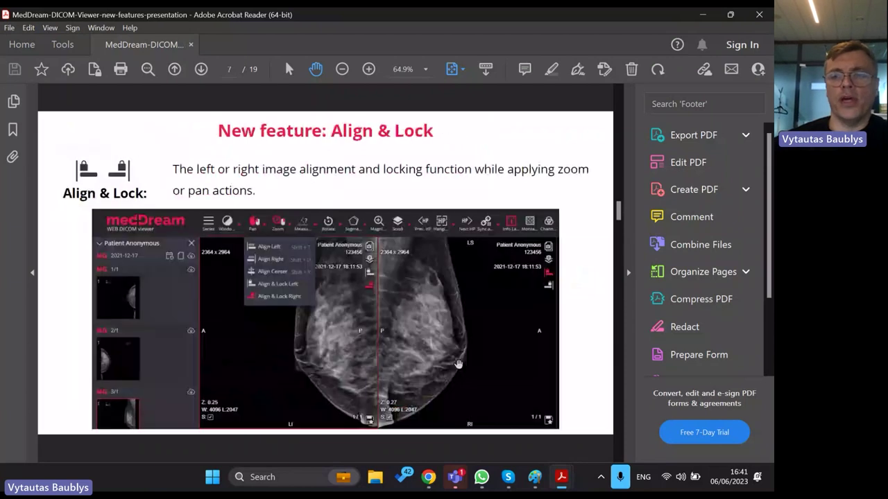
scroll(458, 365, "up", 2)
scroll(456, 362, "up", 3)
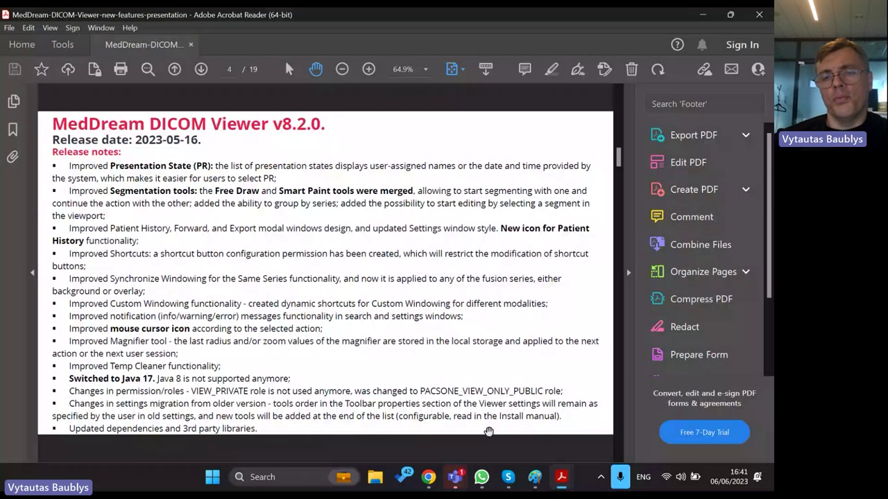
scroll(461, 319, "down", 10)
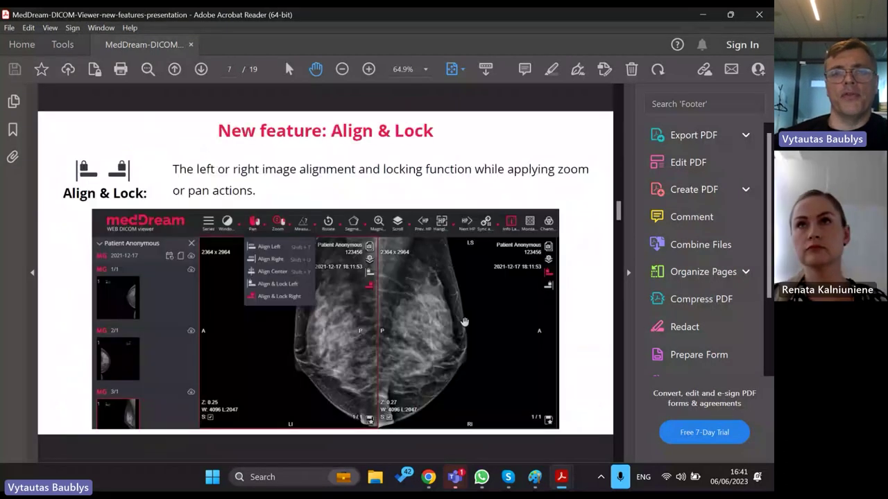